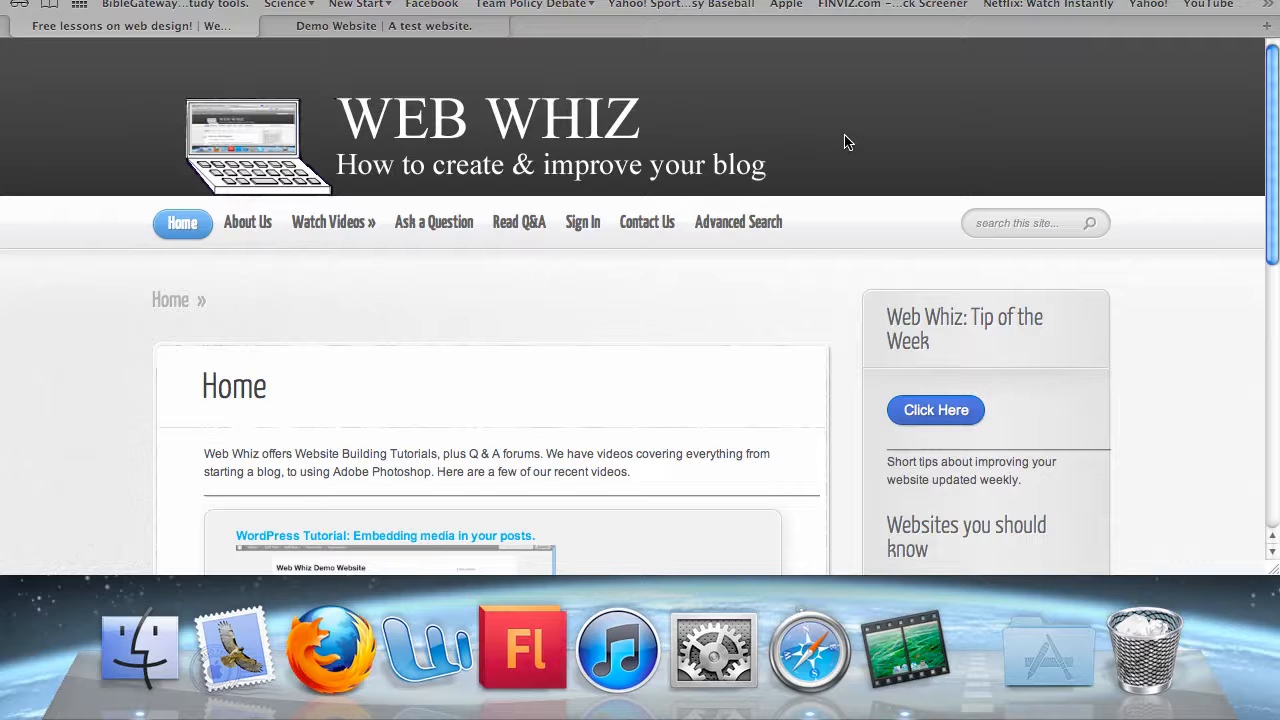
Switch to the 'Demo Website | A test website.' browser tab to show the site's front page
click(404, 26)
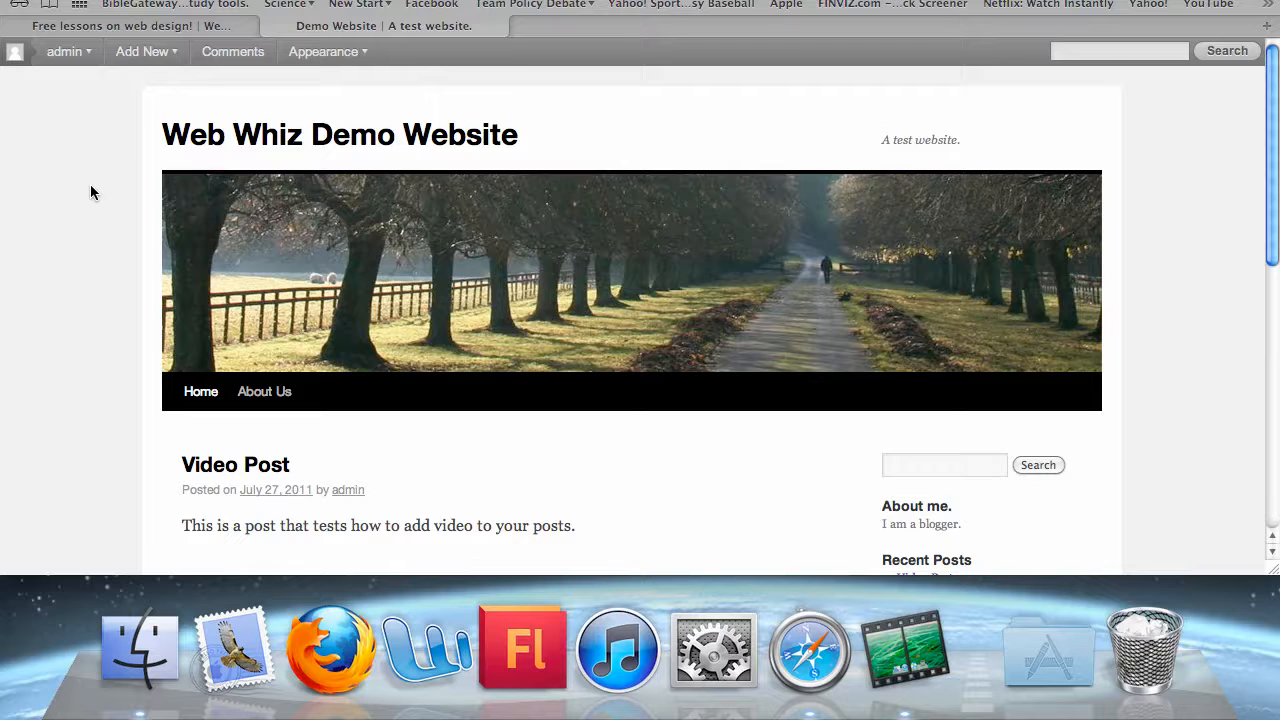
scroll(90, 192, down, 2)
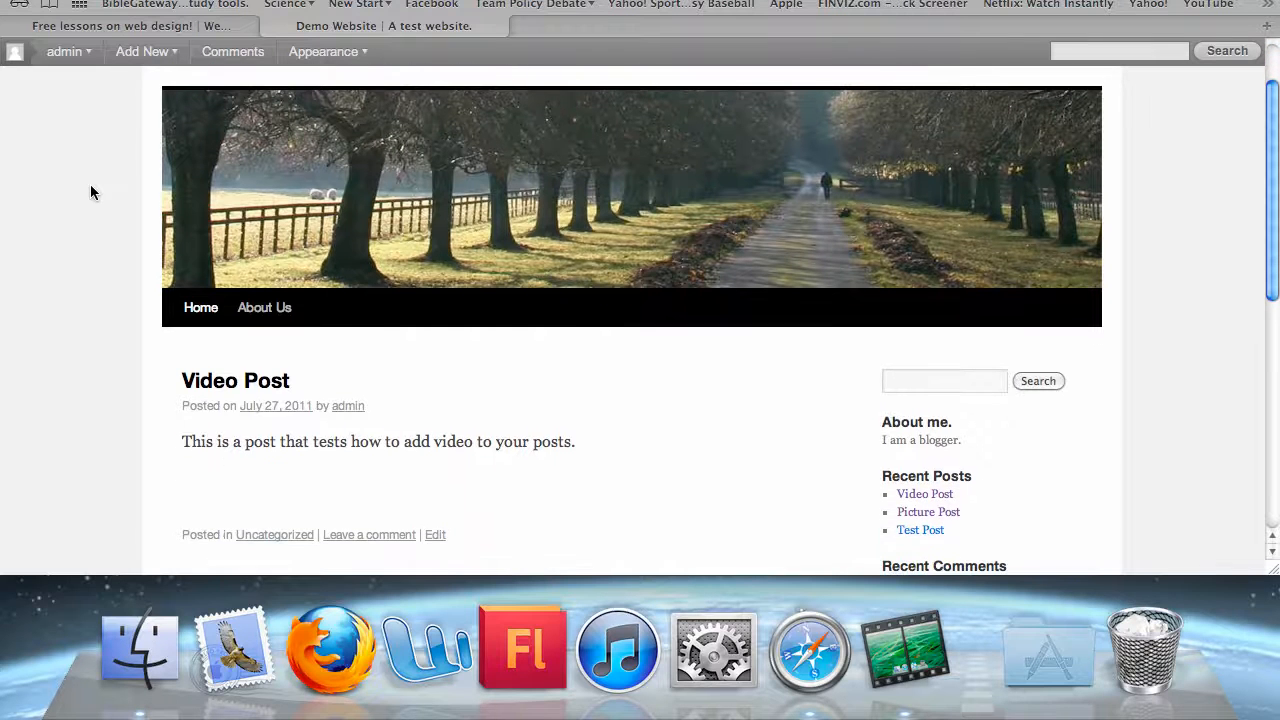
scroll(90, 192, up, 2)
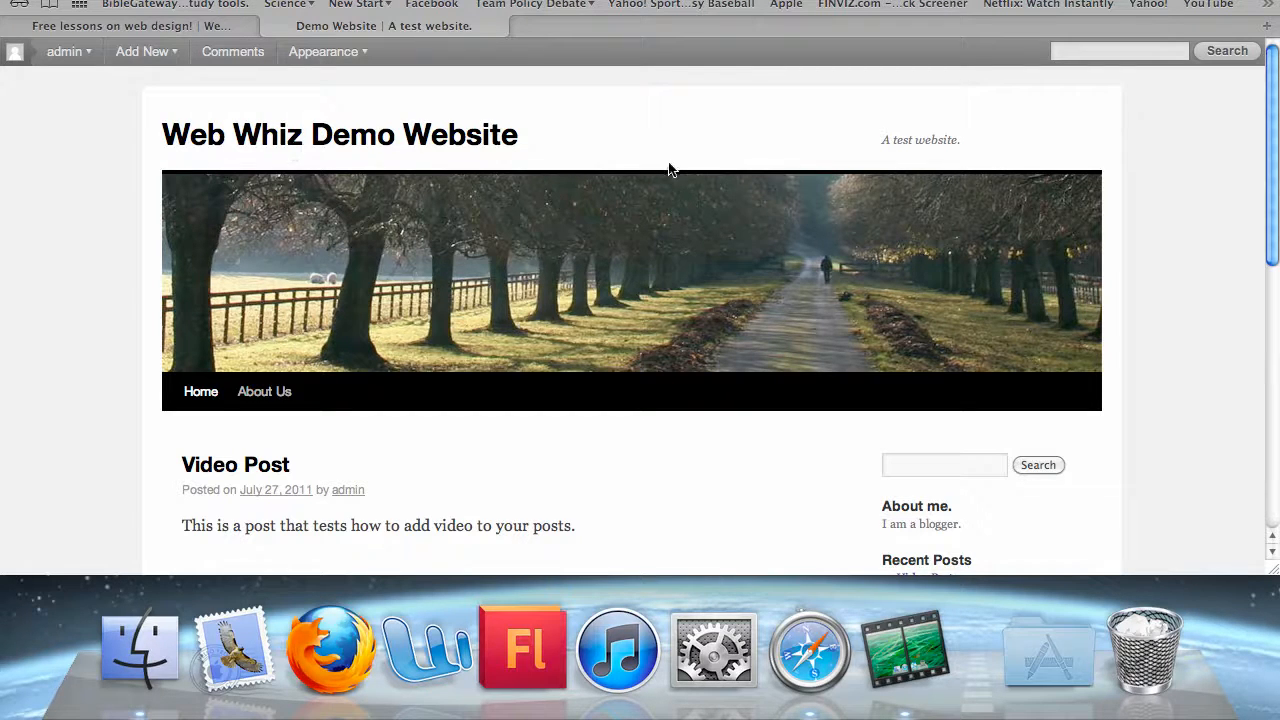
scroll(668, 170, down, 5)
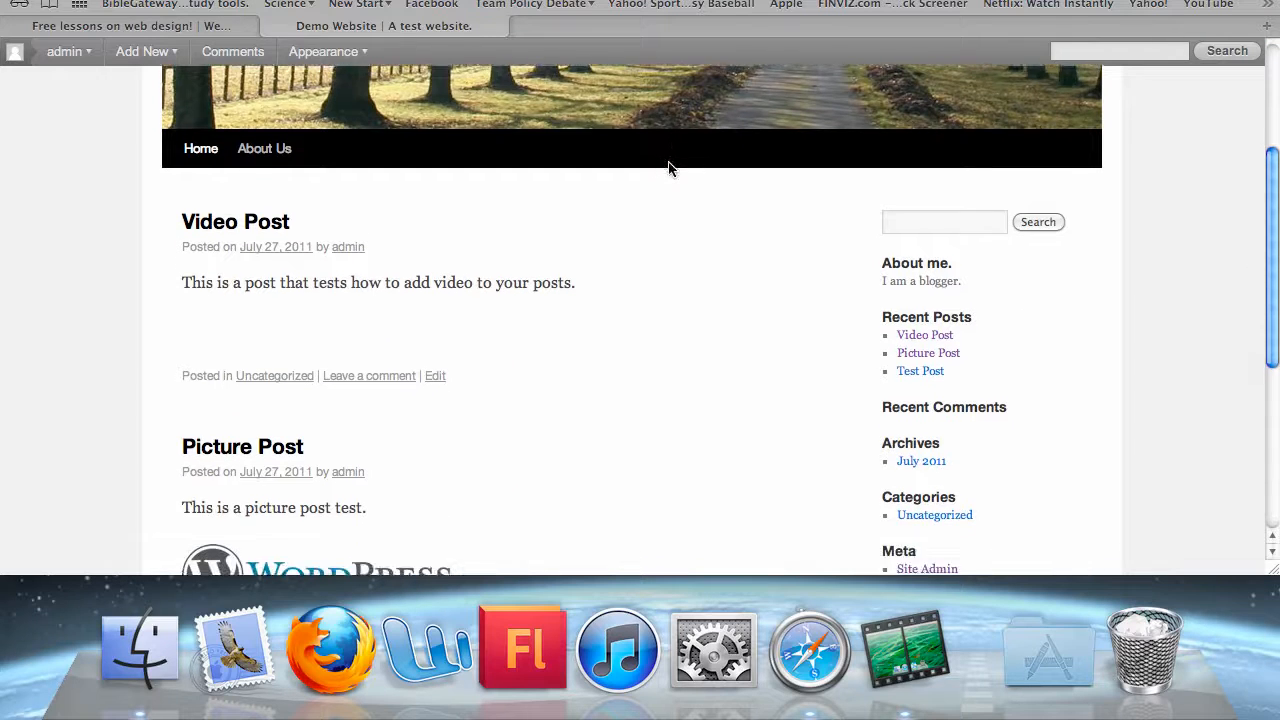
scroll(668, 170, down, 3)
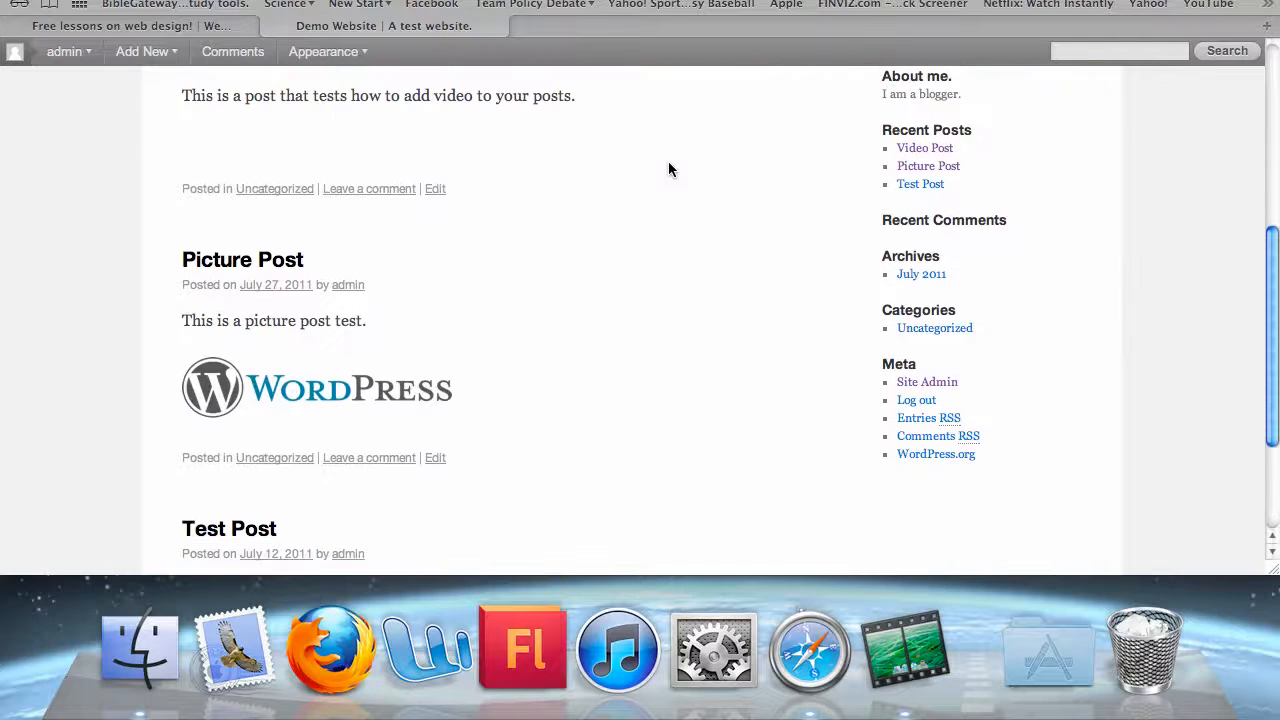
scroll(668, 170, down, 4)
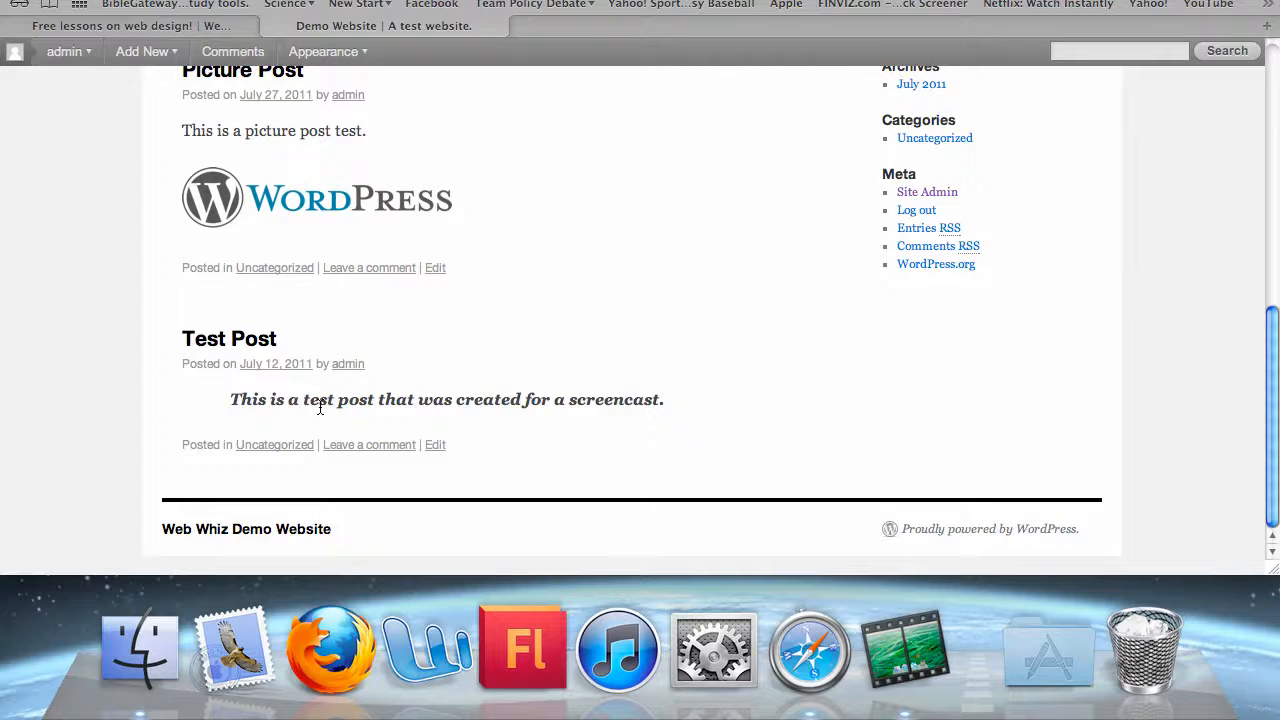
scroll(320, 405, up, 5)
scroll(320, 405, up, 4)
scroll(317, 408, down, 3)
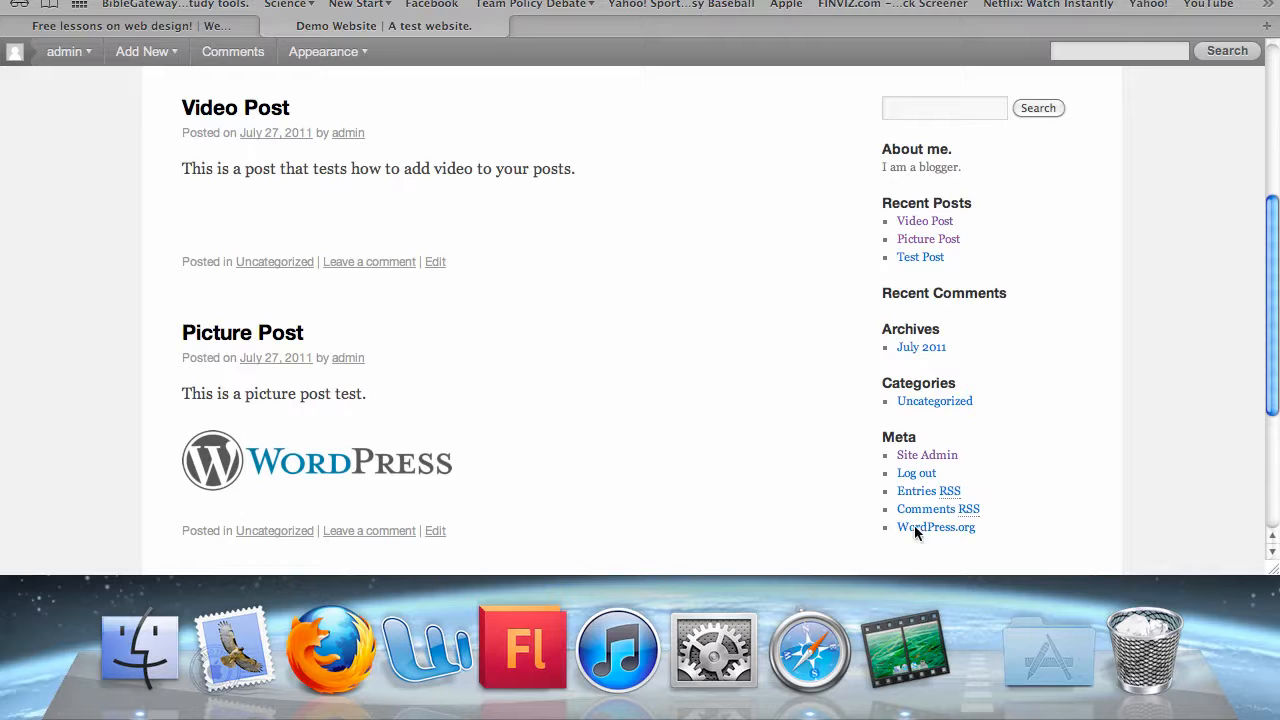
scroll(886, 240, up, 5)
scroll(935, 441, up, 3)
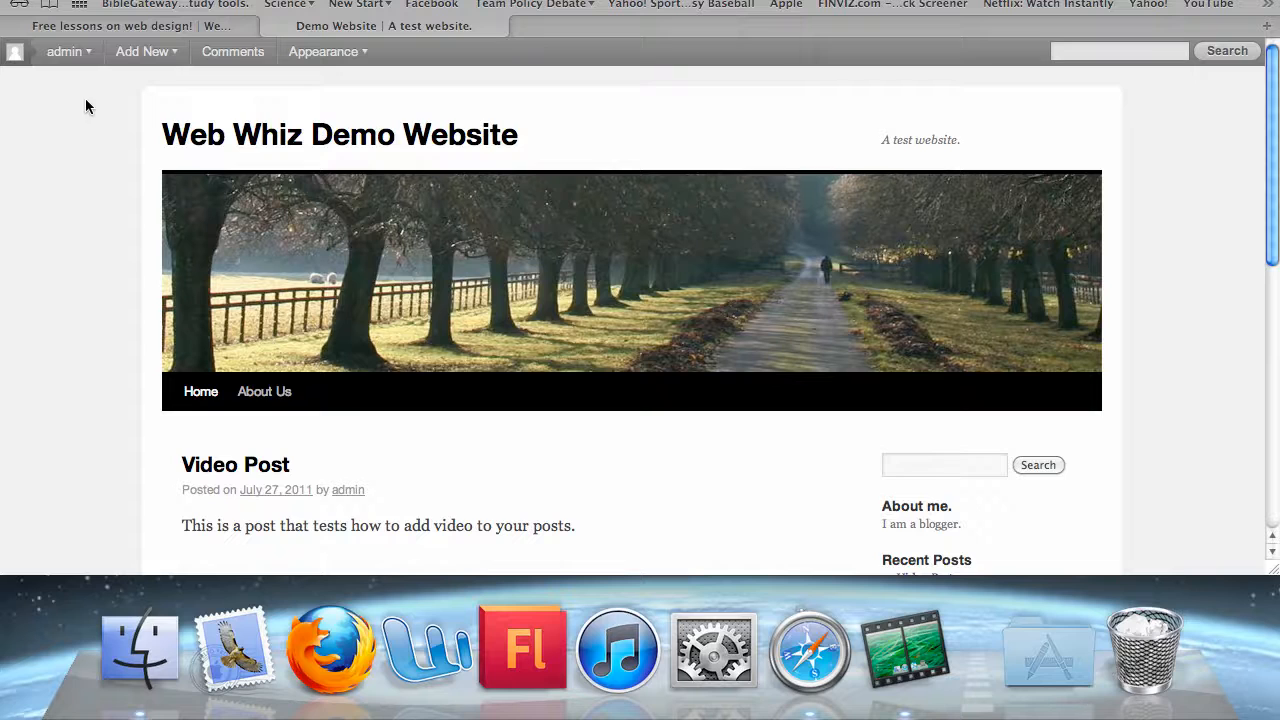
Log in to the Dashboard with the administrator username and password, with Remember Me ticked
mouse_move(64, 51)
click(71, 119)
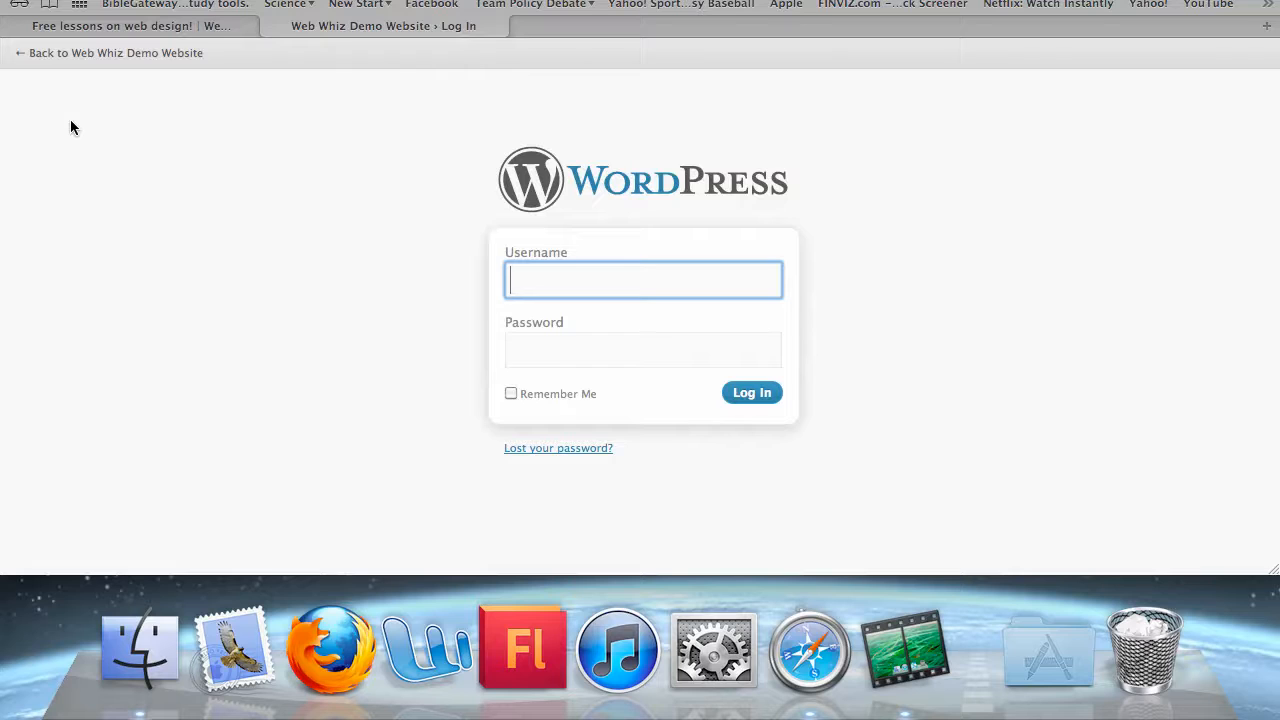
text(admin)
click(560, 360)
text(****)
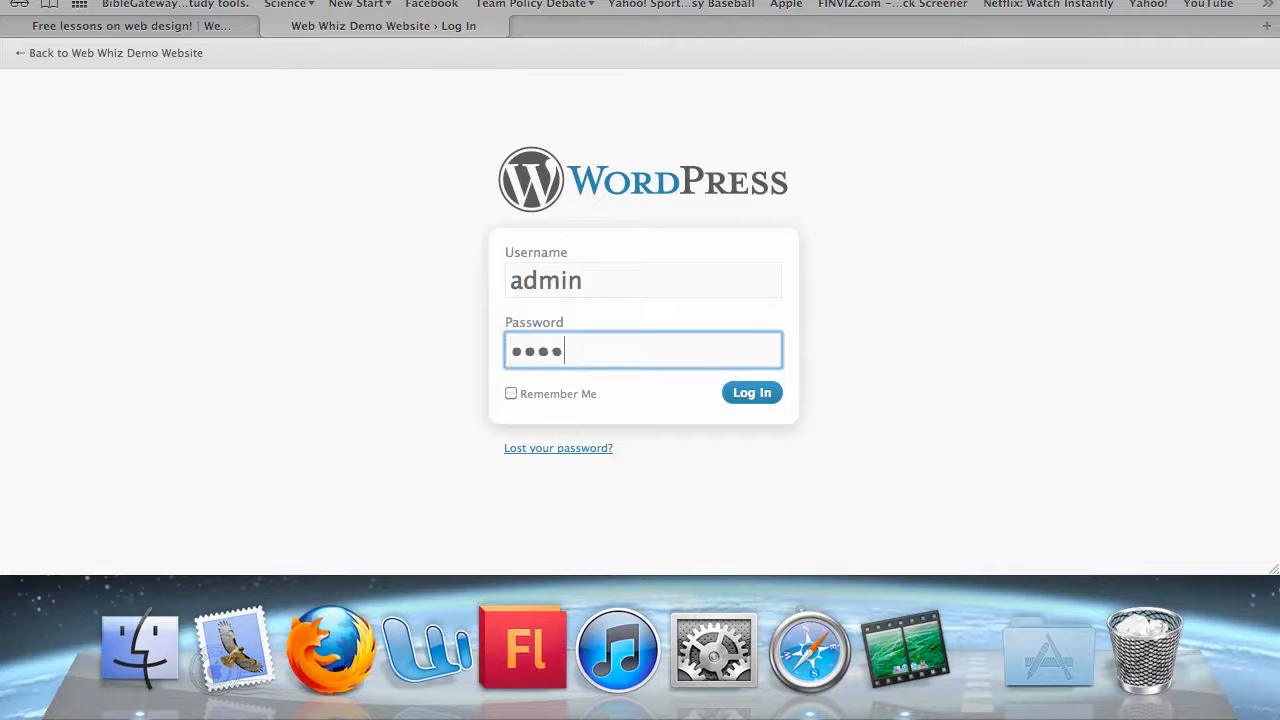
click(520, 391)
click(735, 394)
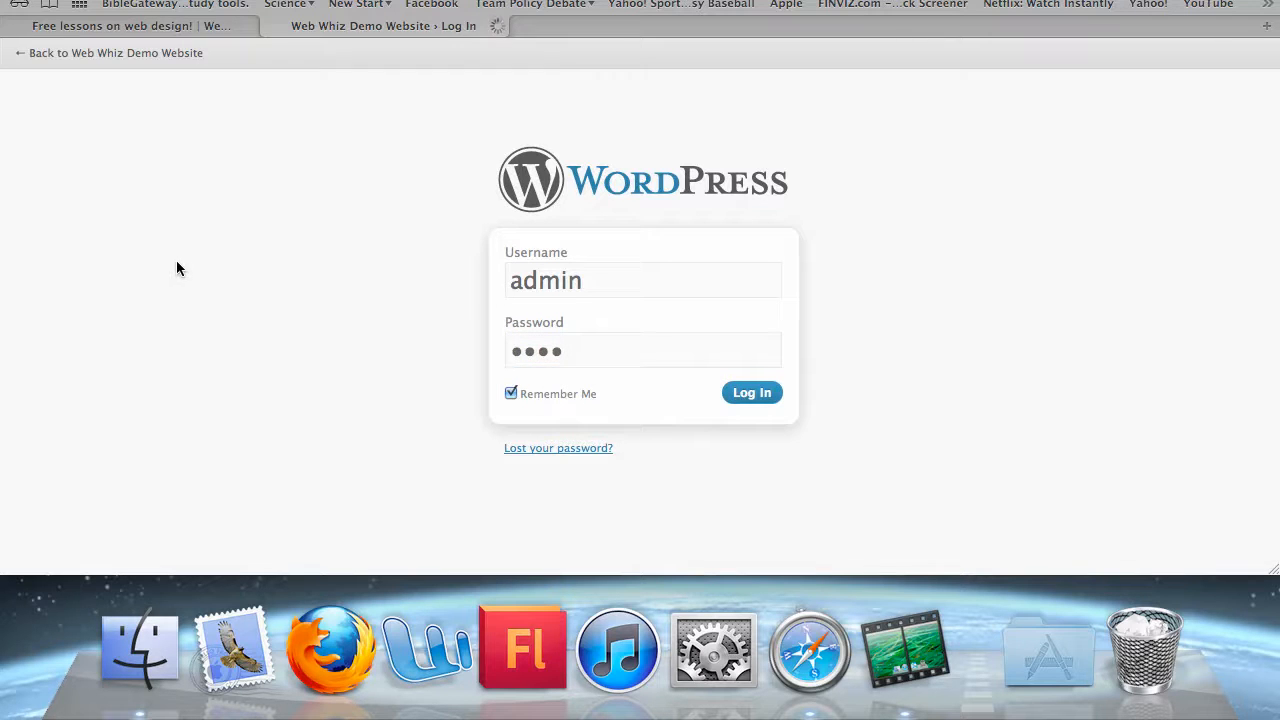
scroll(185, 225, down, 2)
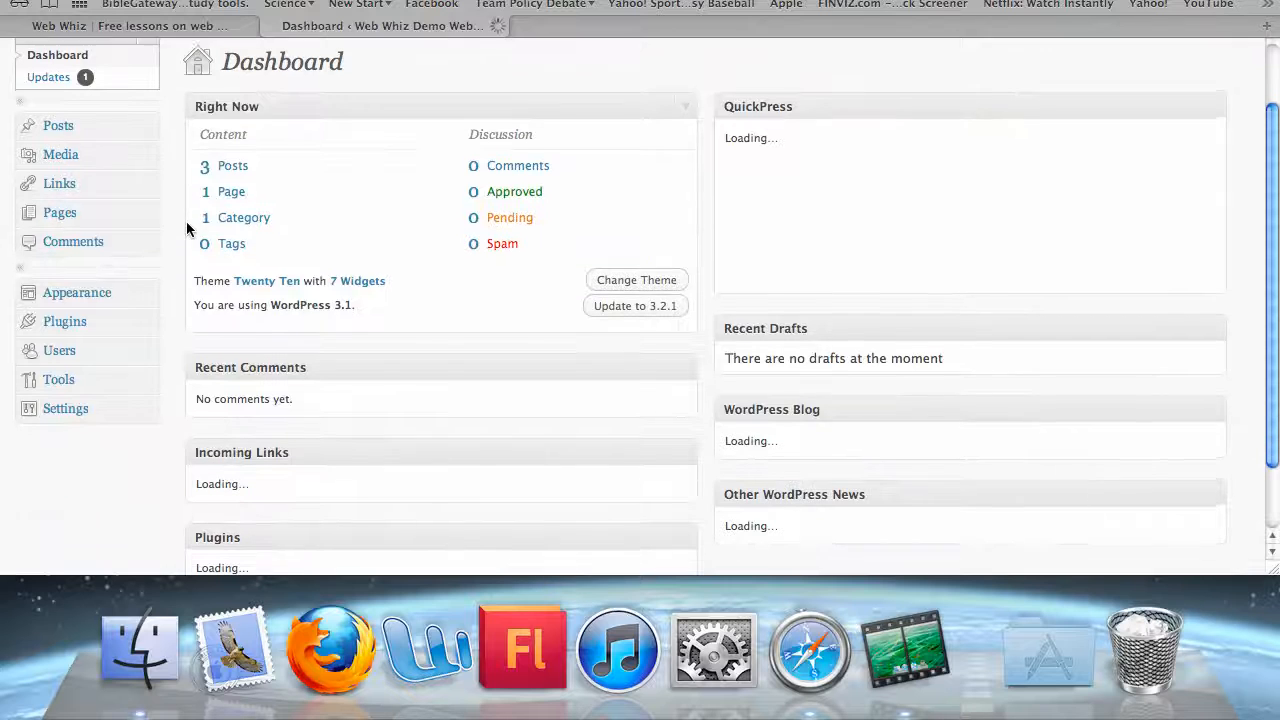
Check the installed plugins (Akismet, Hello Dolly) and start adding a new plugin
click(62, 324)
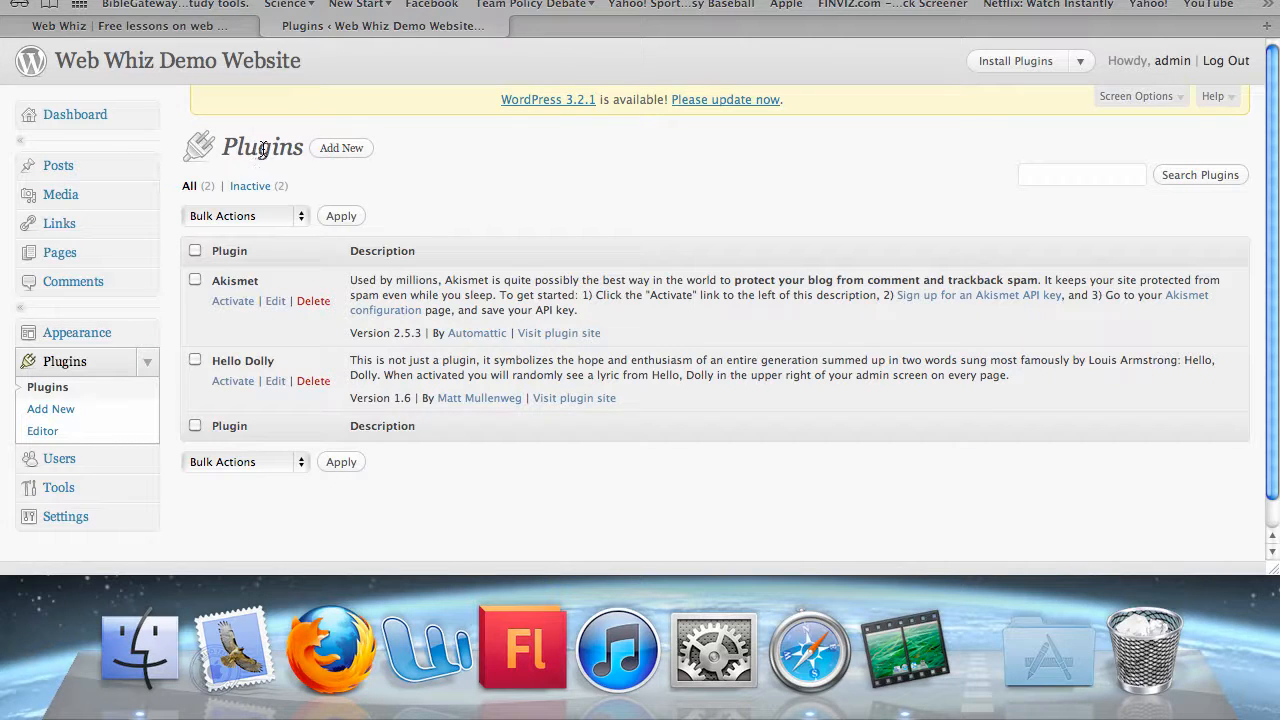
click(338, 148)
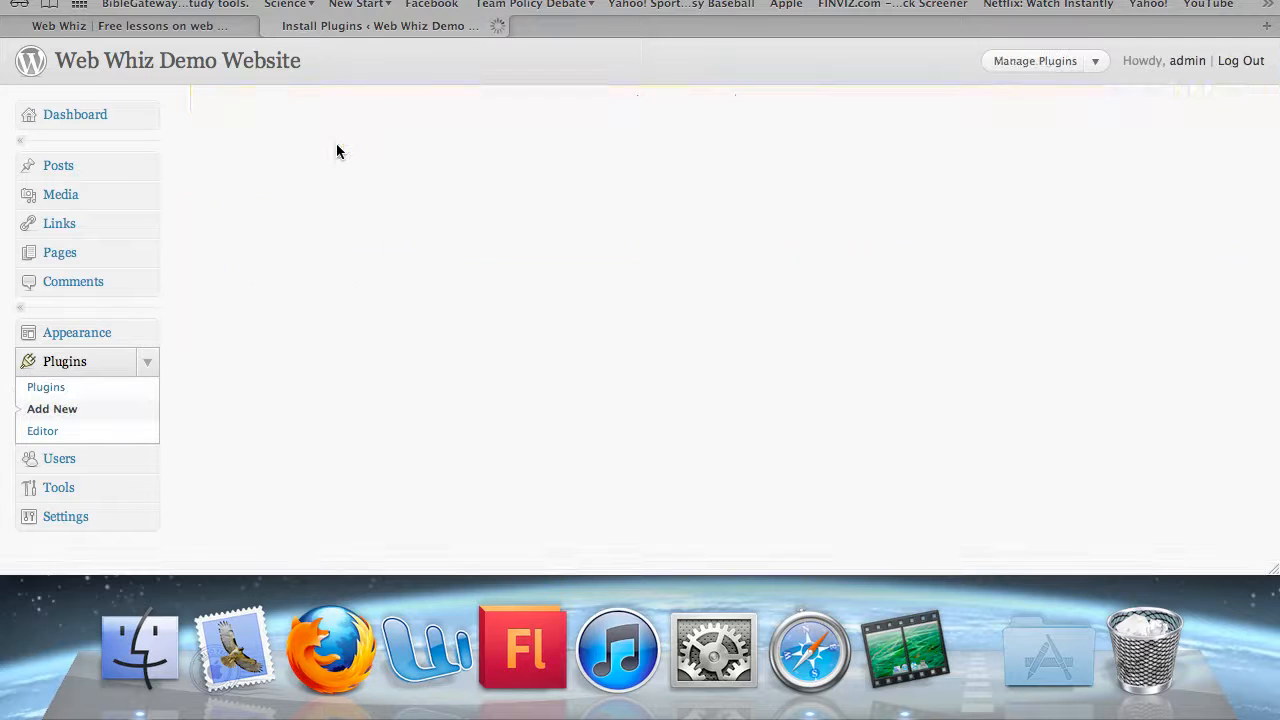
Search the plugin directory for 'slim stat'
click(330, 325)
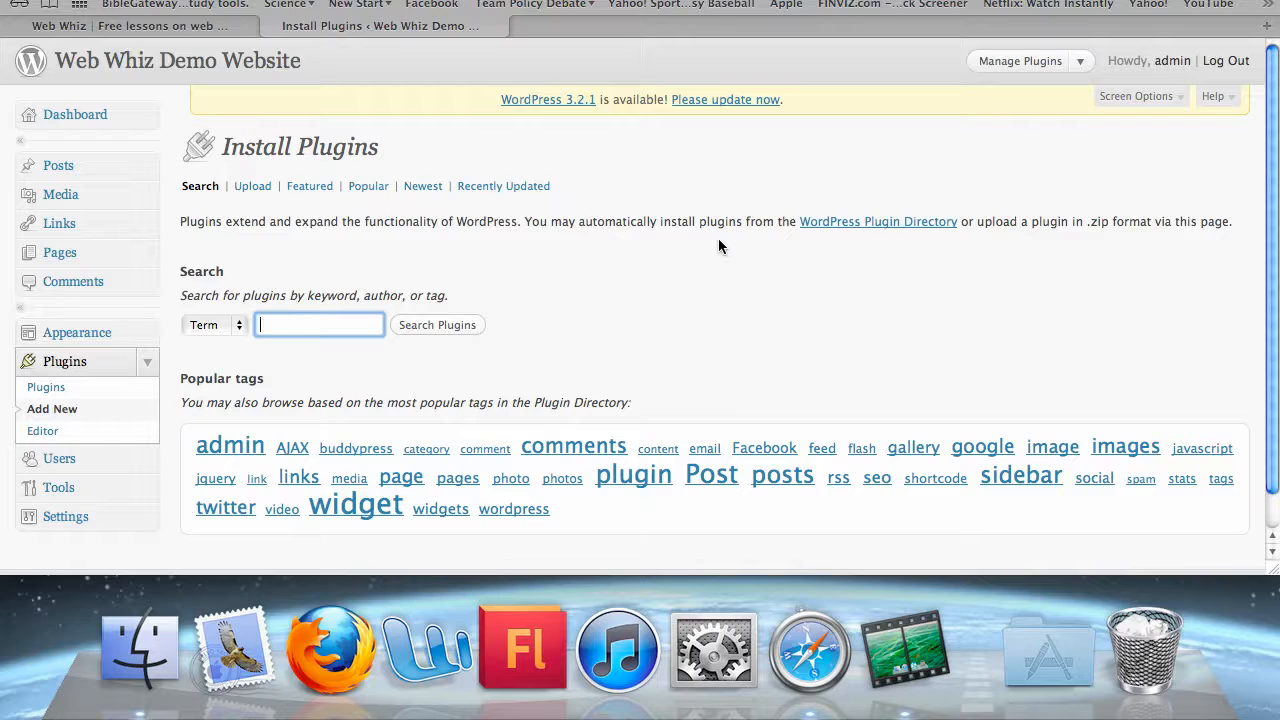
text(slim stat)
click(457, 324)
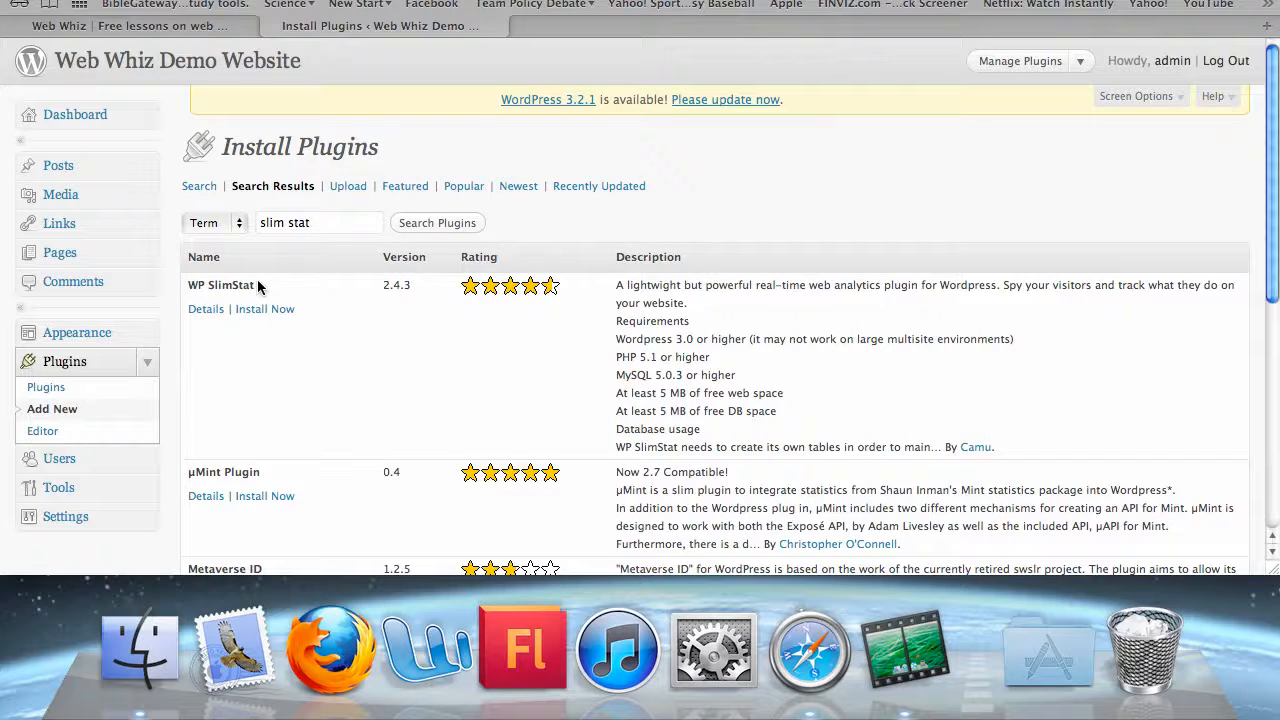
Review WP SlimStat 2.4.3's details and screenshots, then install it
click(202, 311)
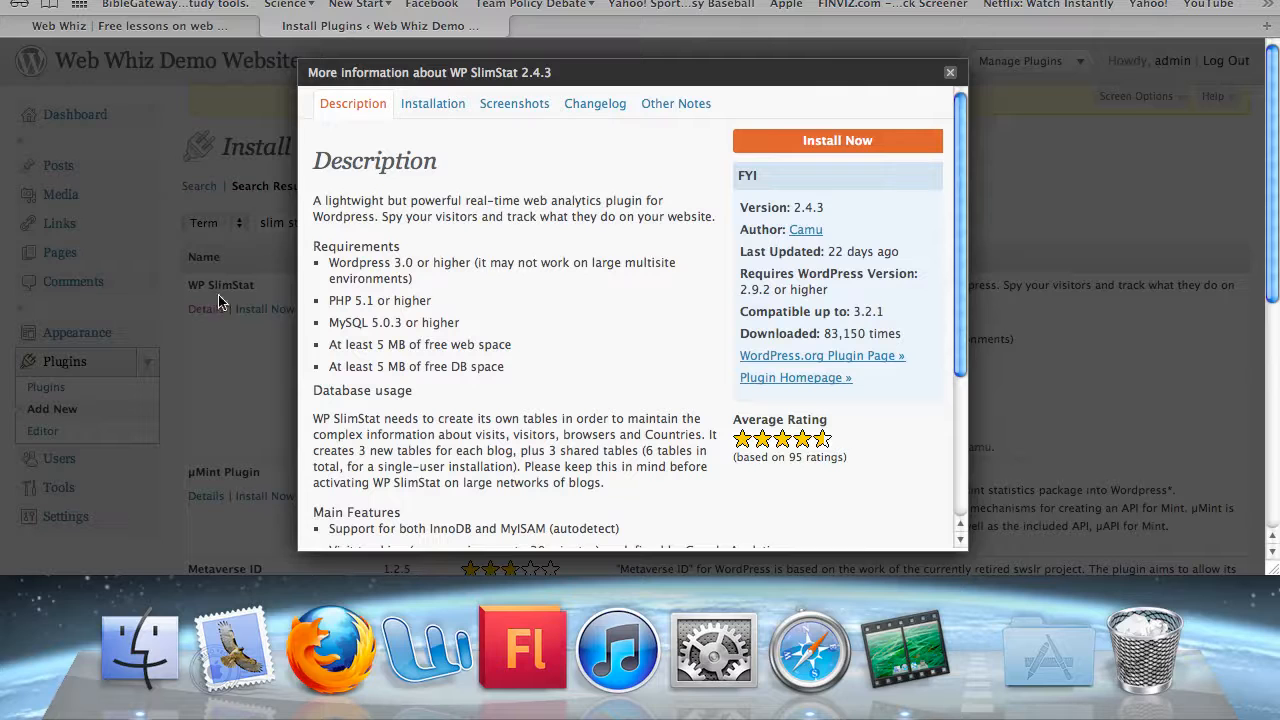
scroll(670, 172, down, 5)
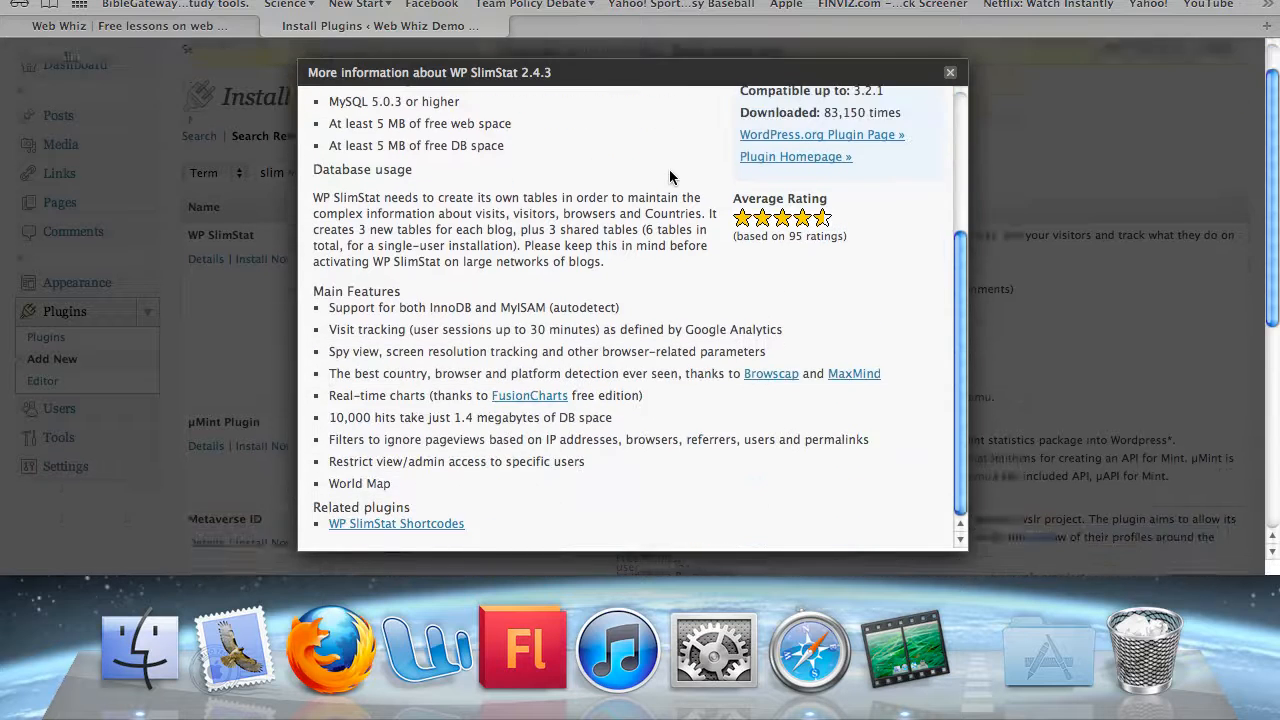
scroll(670, 172, up, 5)
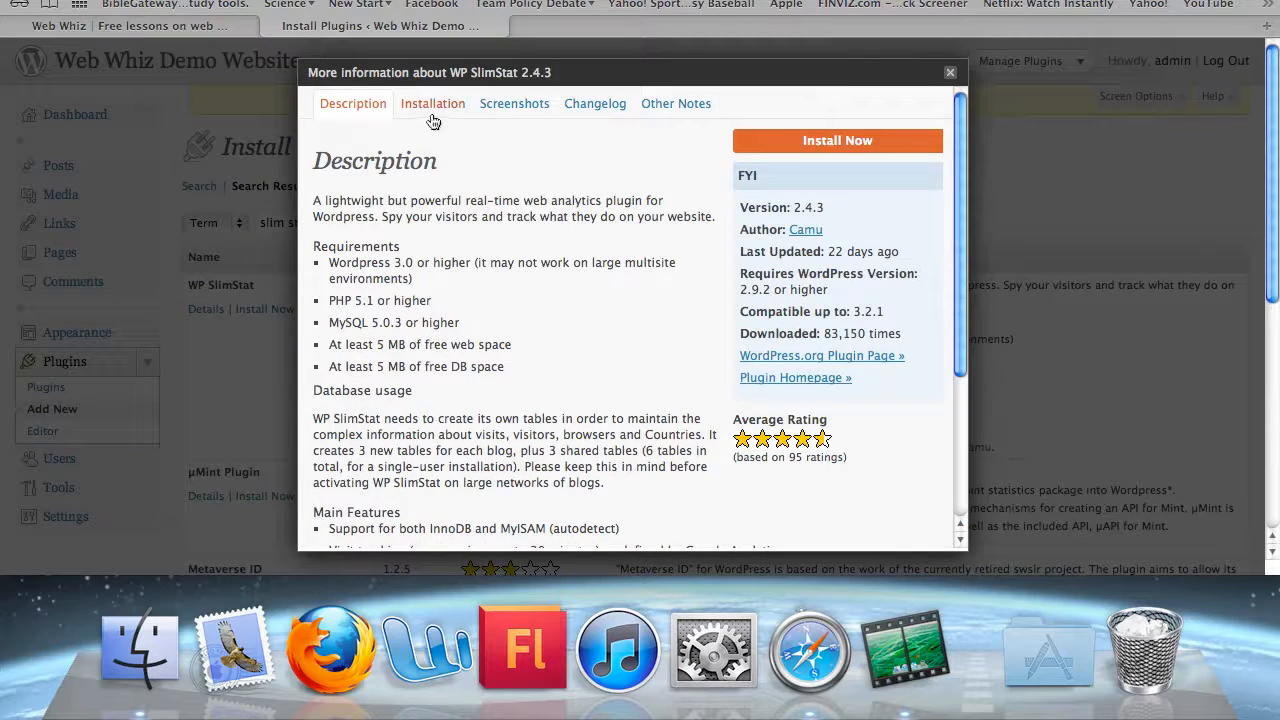
click(506, 108)
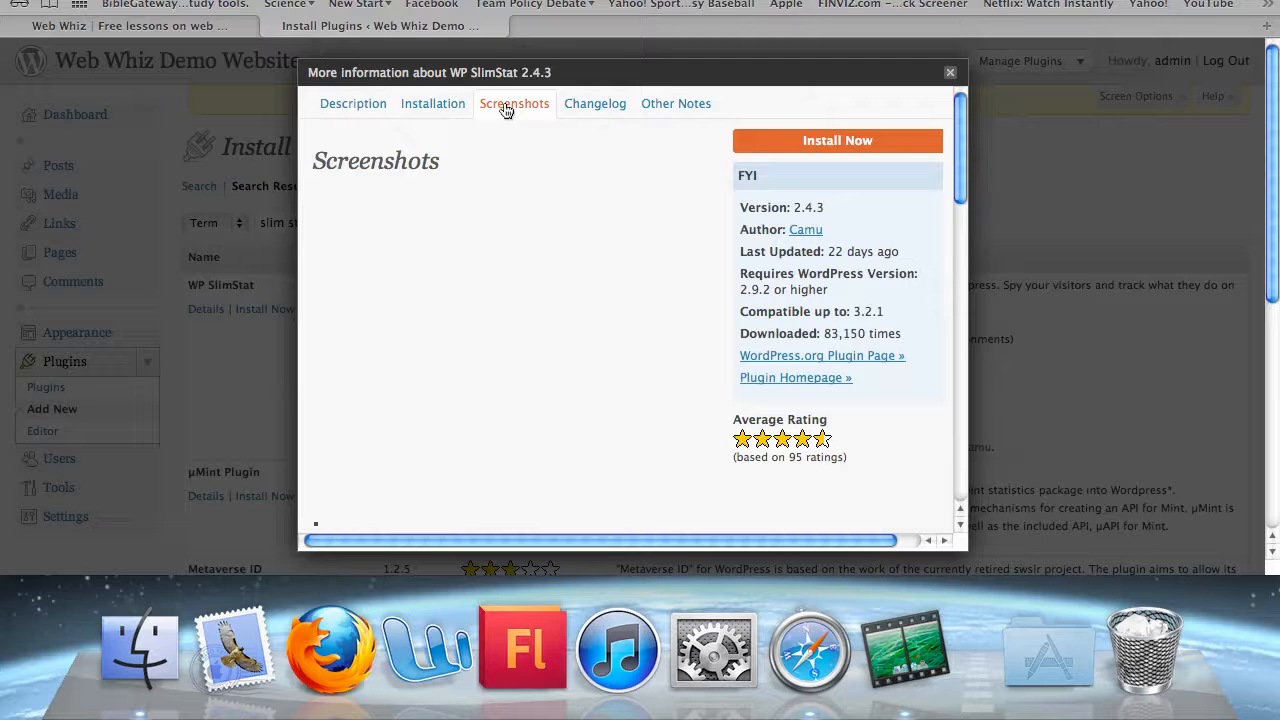
scroll(496, 241, down, 4)
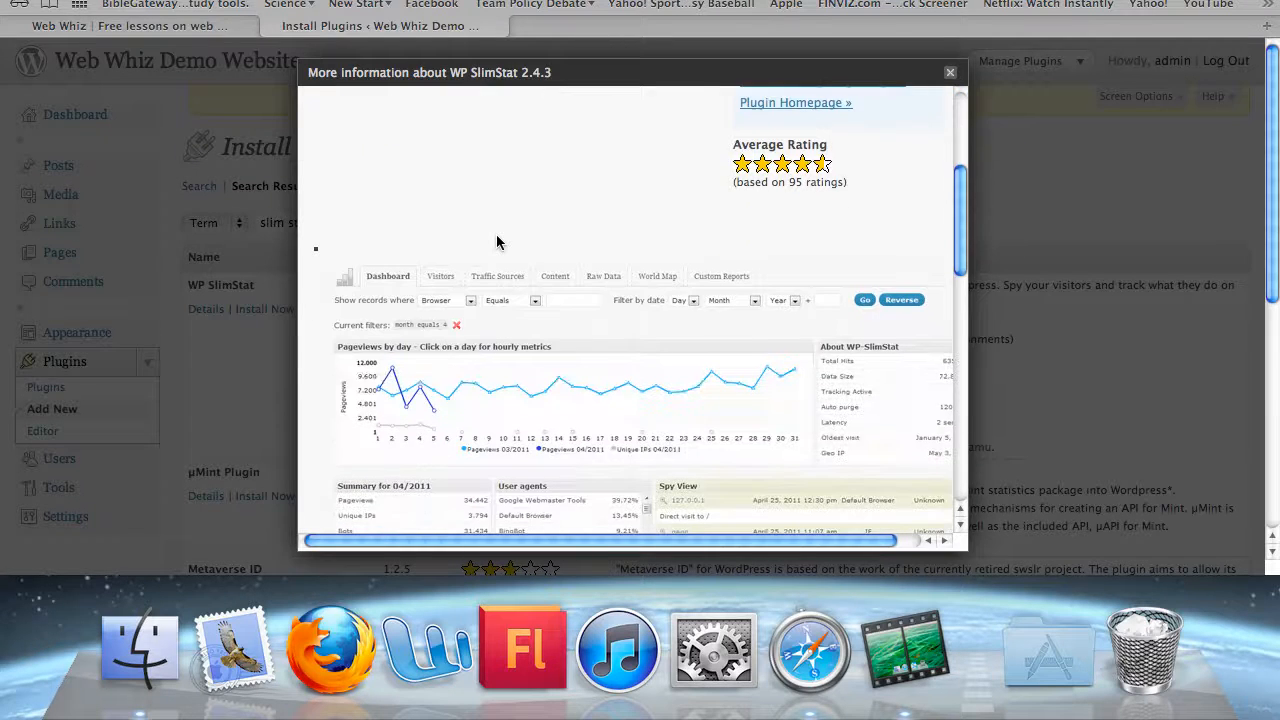
scroll(496, 241, down, 3)
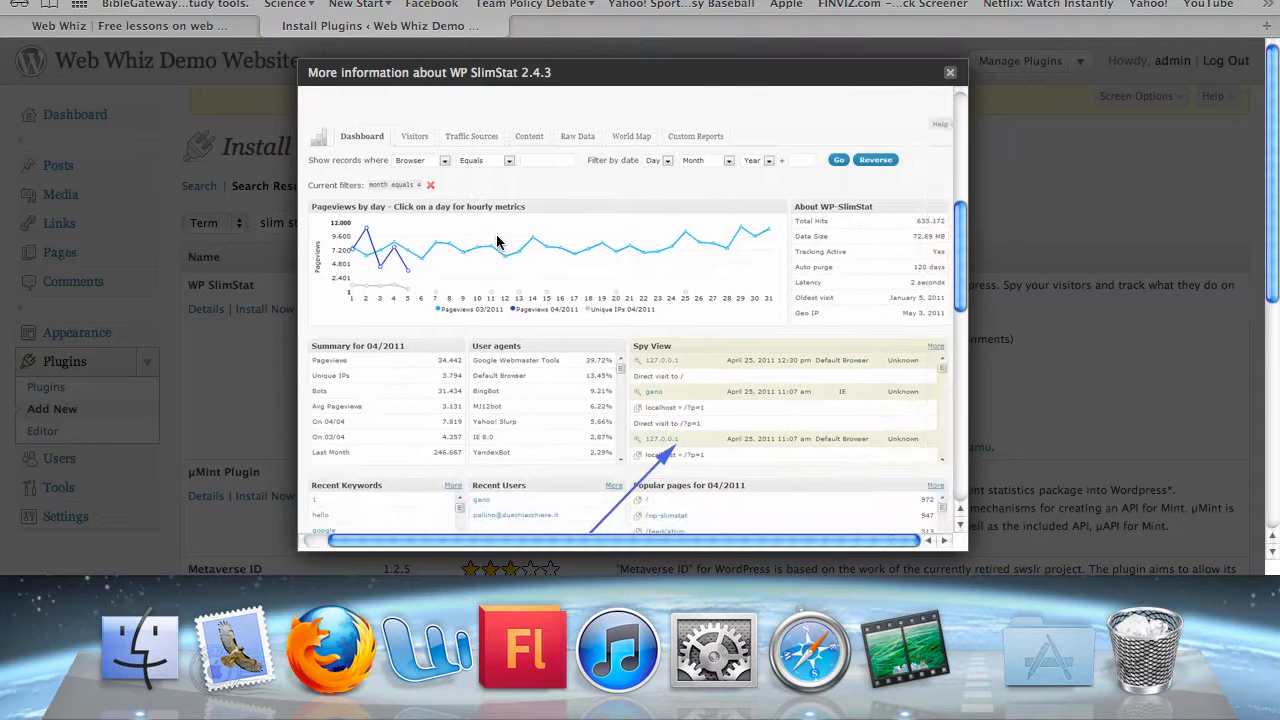
scroll(497, 242, up, 1)
scroll(497, 242, down, 15)
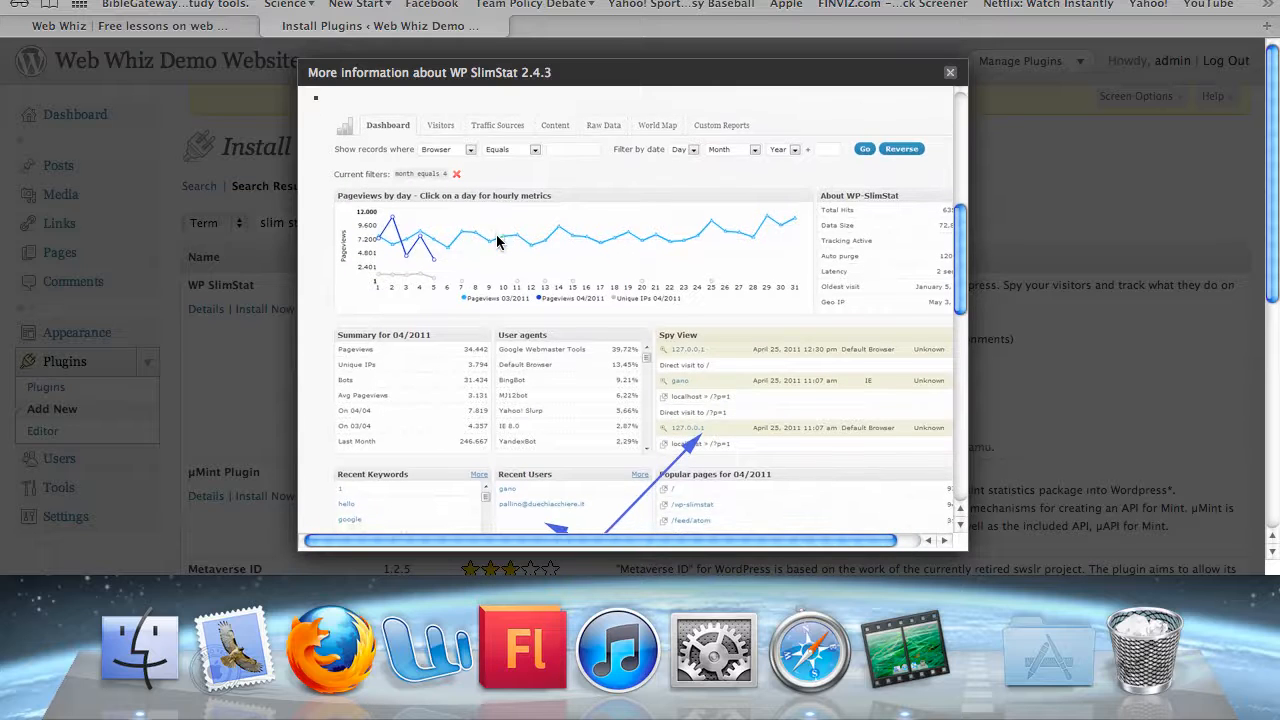
scroll(497, 242, up, 20)
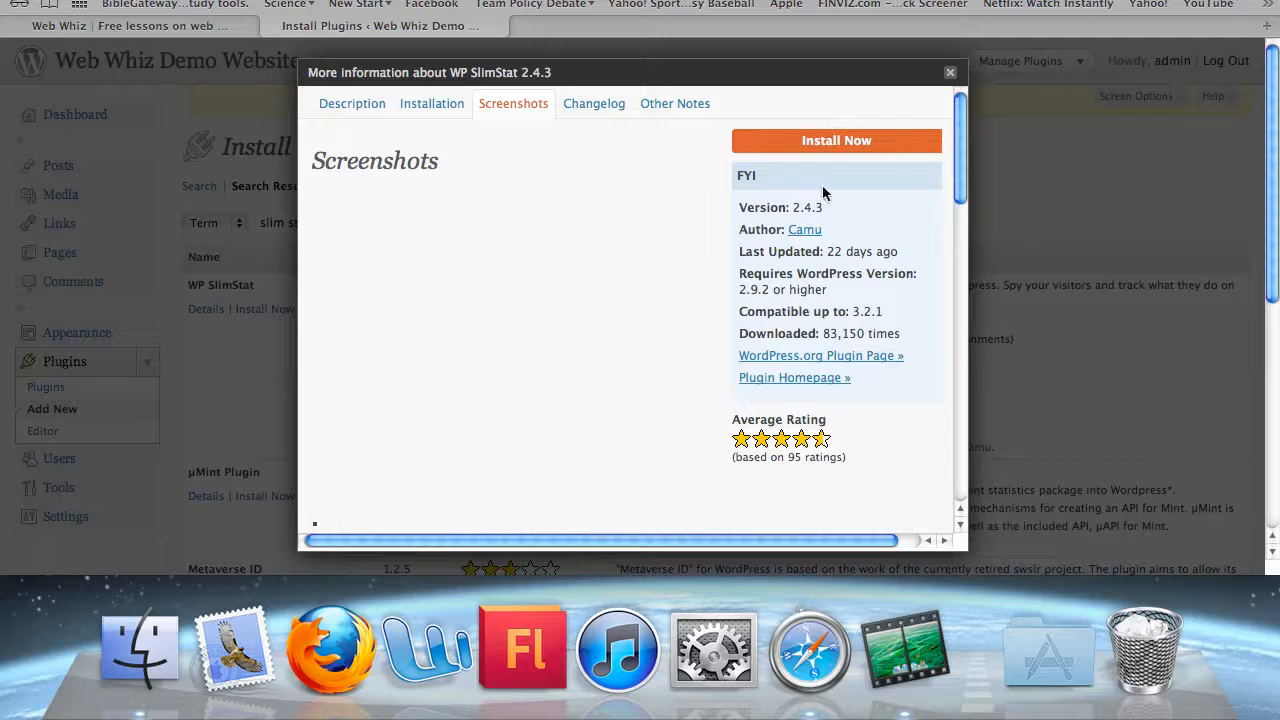
click(827, 140)
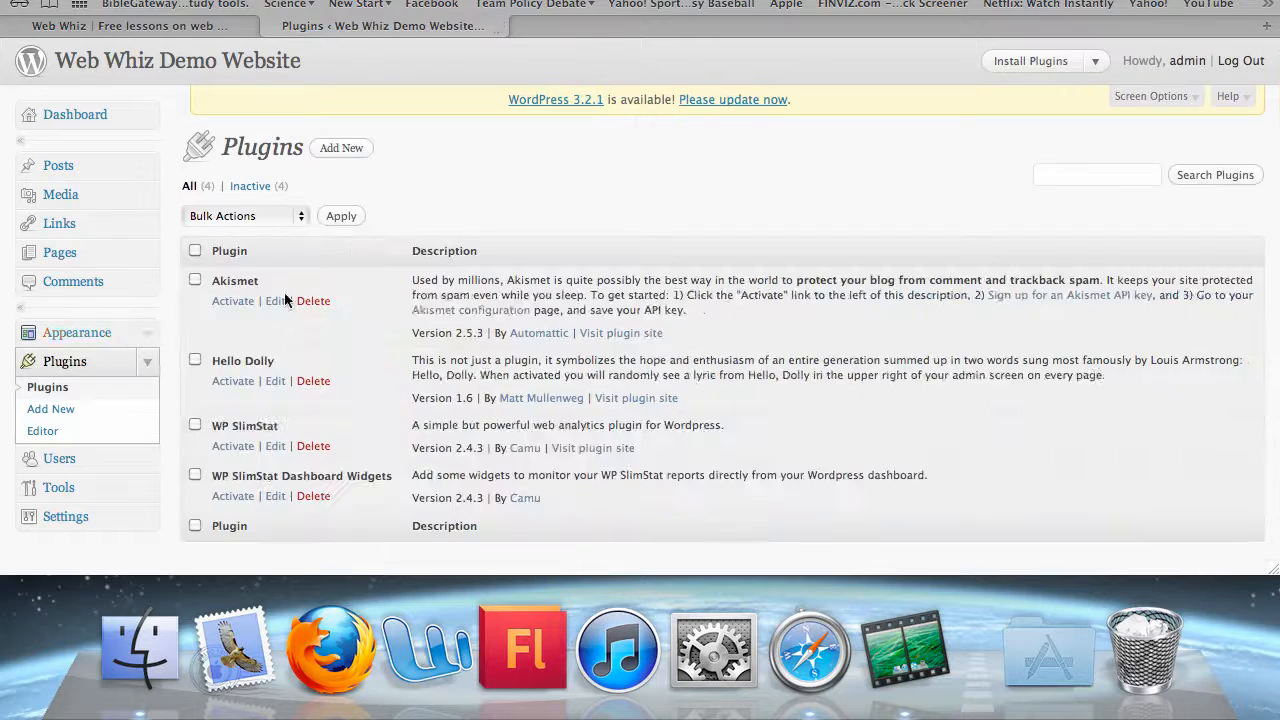
Activate WP SlimStat in the plugins list and open its wp-slimstat.php in the editor
scroll(388, 311, down, 1)
scroll(388, 311, down, 2)
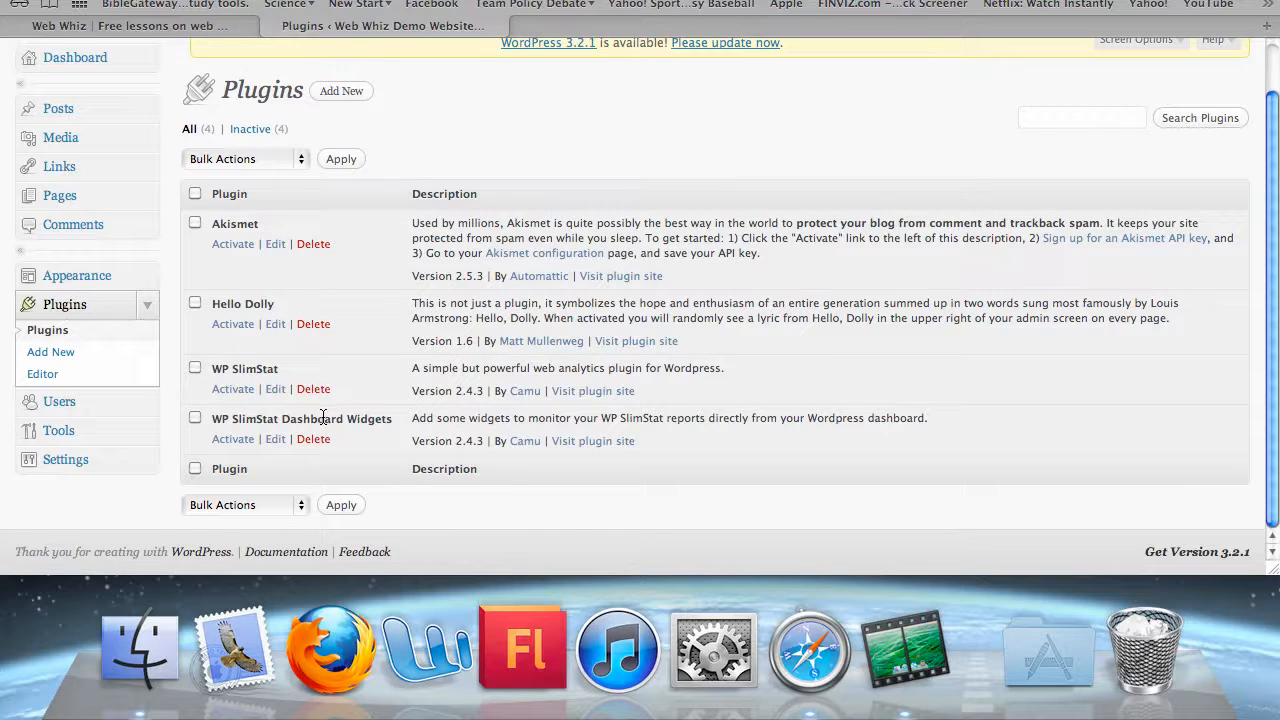
scroll(323, 417, up, 3)
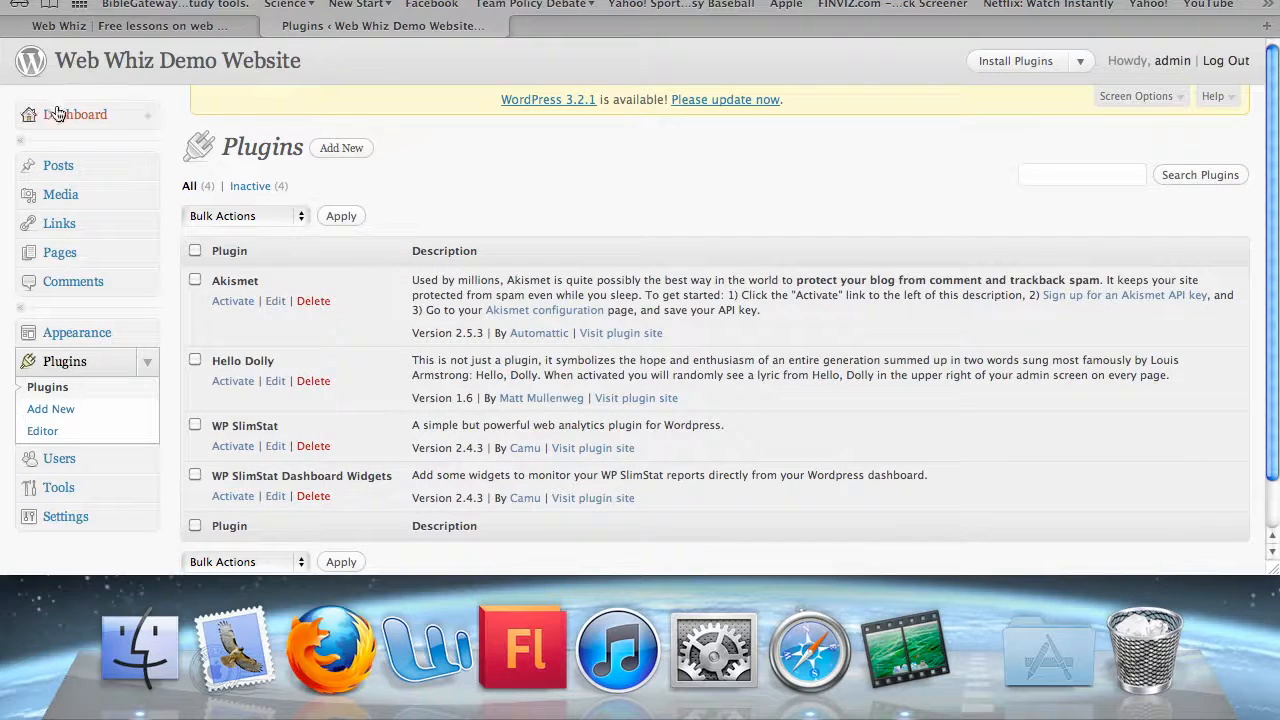
scroll(543, 318, down, 3)
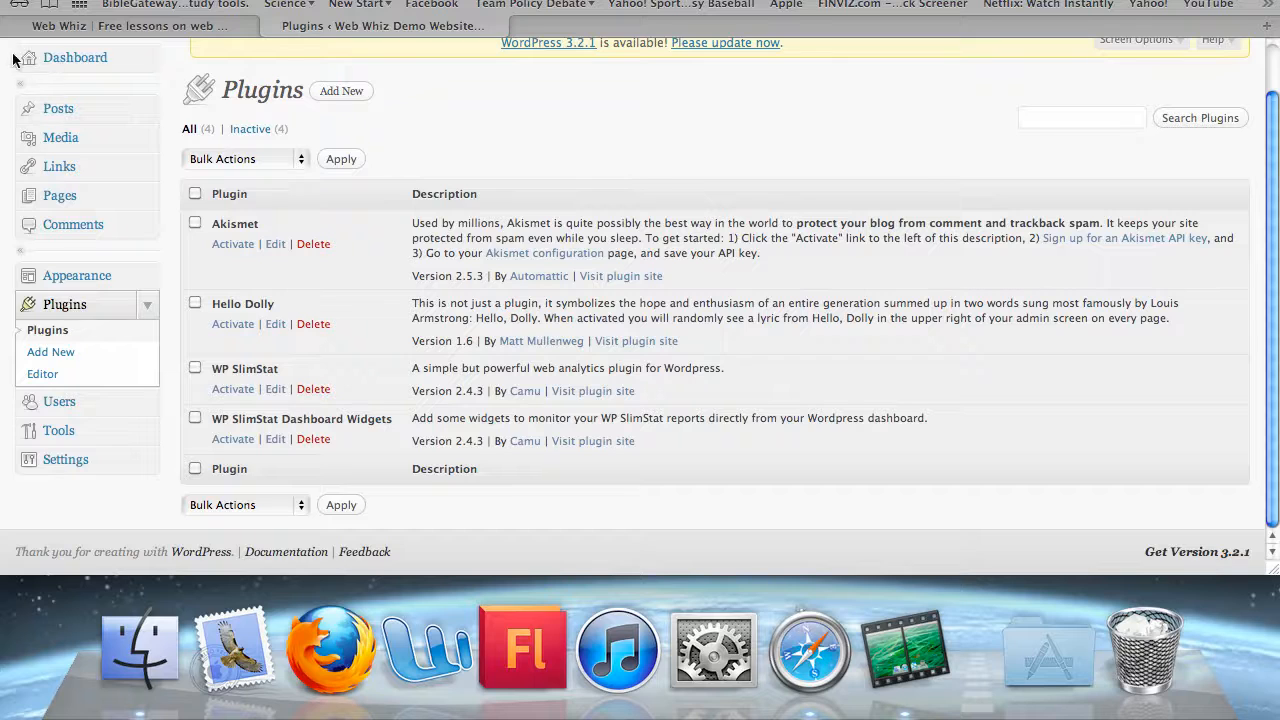
click(226, 392)
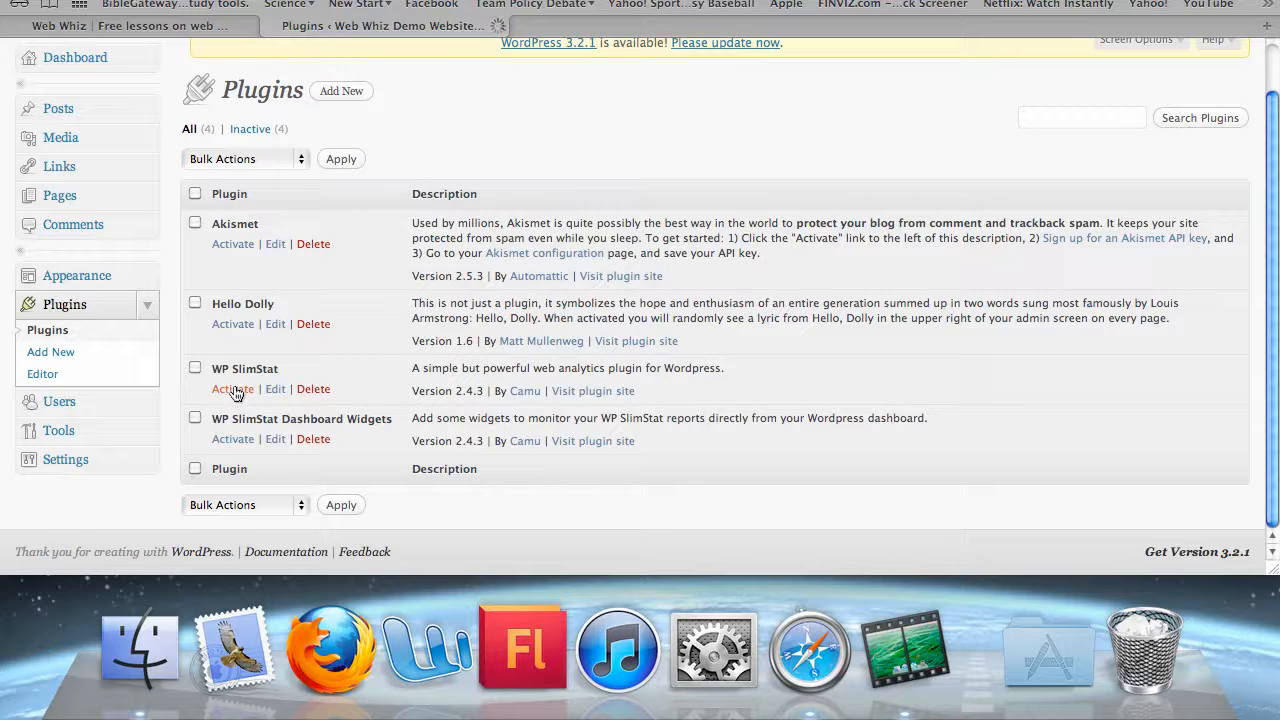
scroll(341, 256, down, 3)
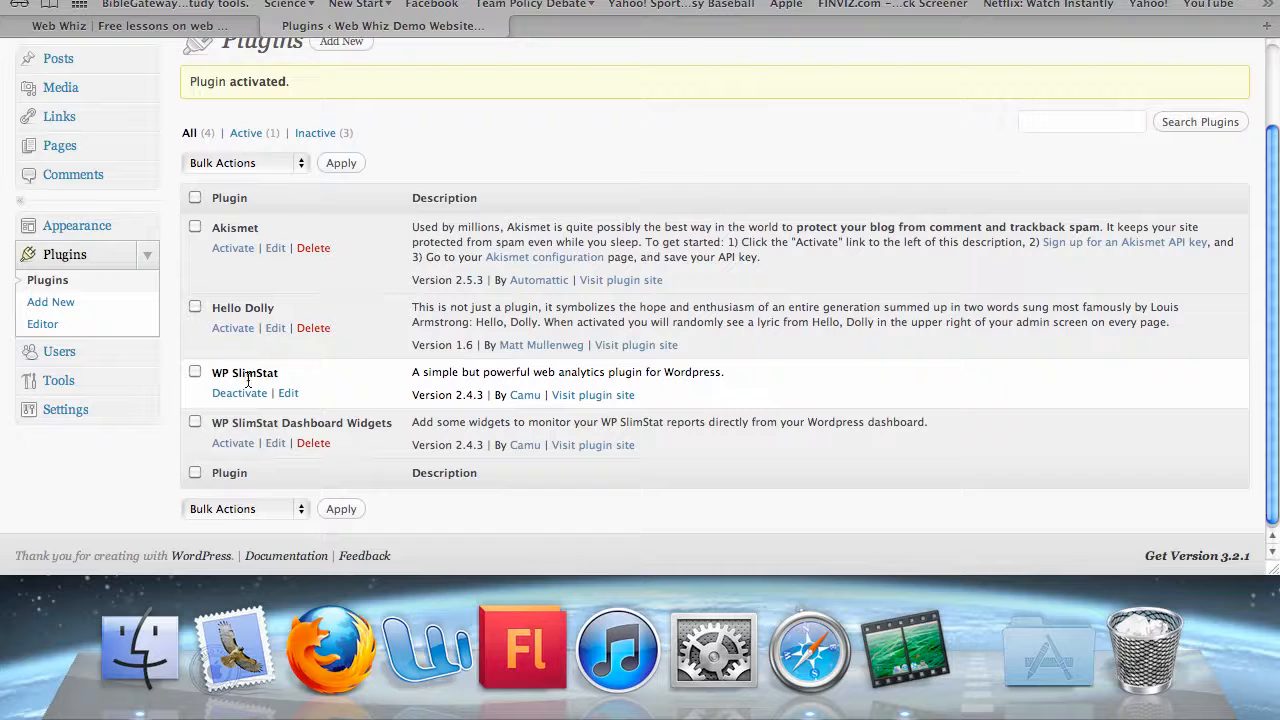
click(289, 394)
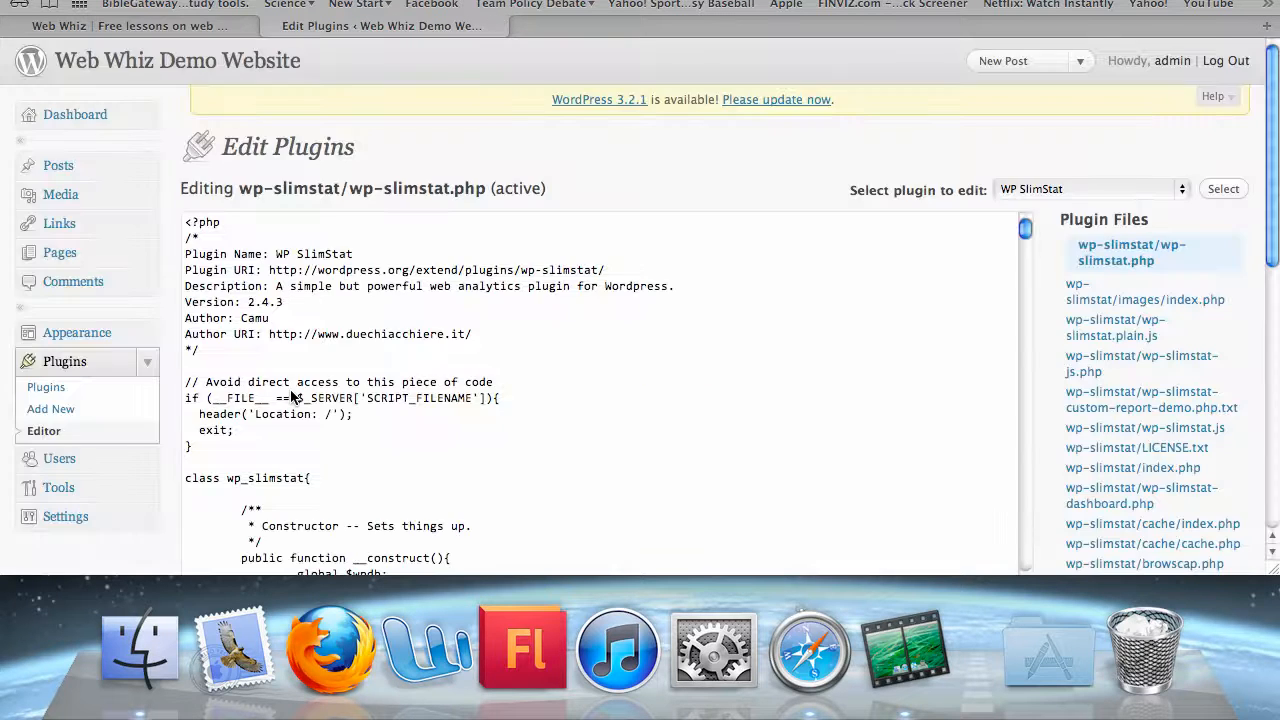
Scroll through the wp-slimstat.php code and expand the Dashboard menu to reveal SlimStat
scroll(291, 397, down, 15)
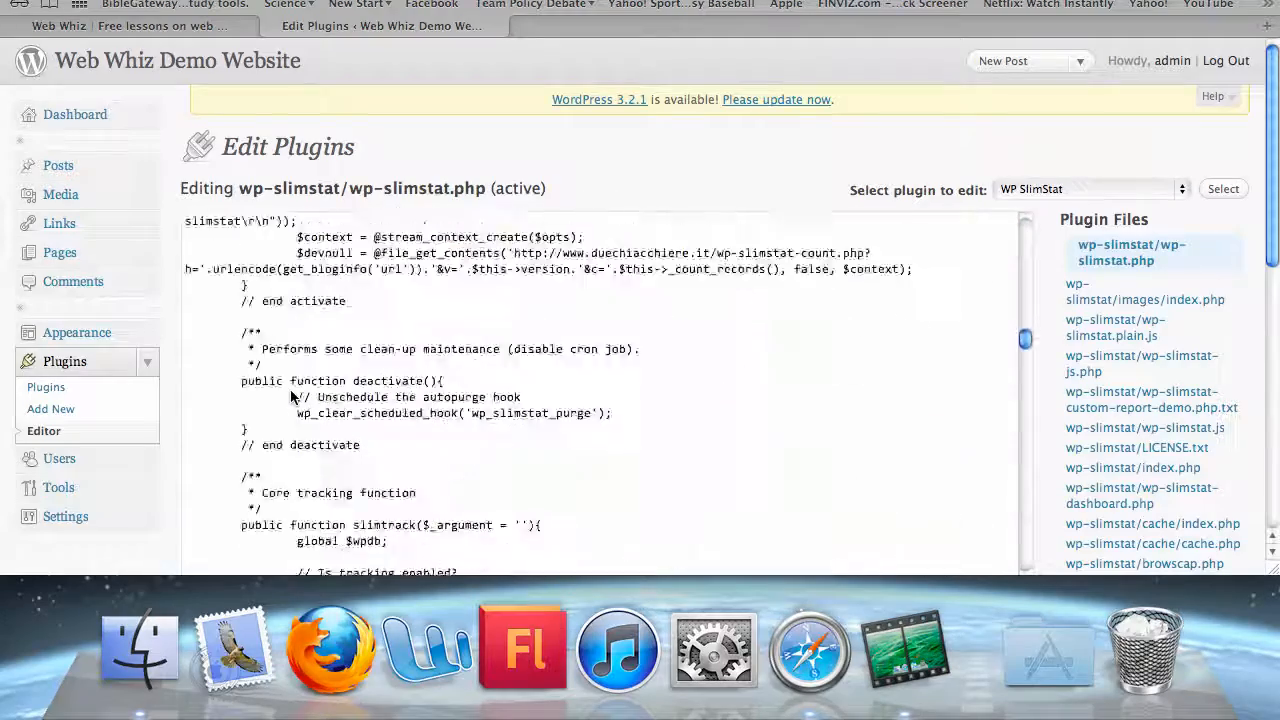
scroll(291, 397, down, 10)
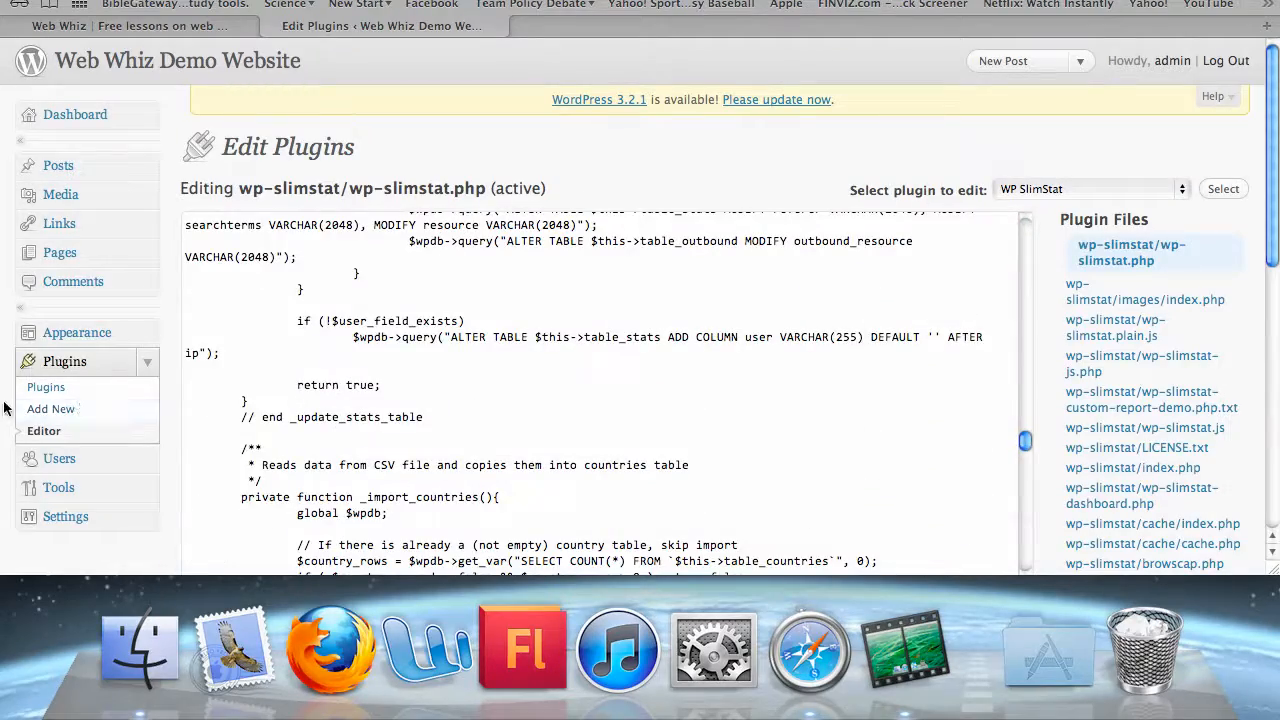
click(150, 117)
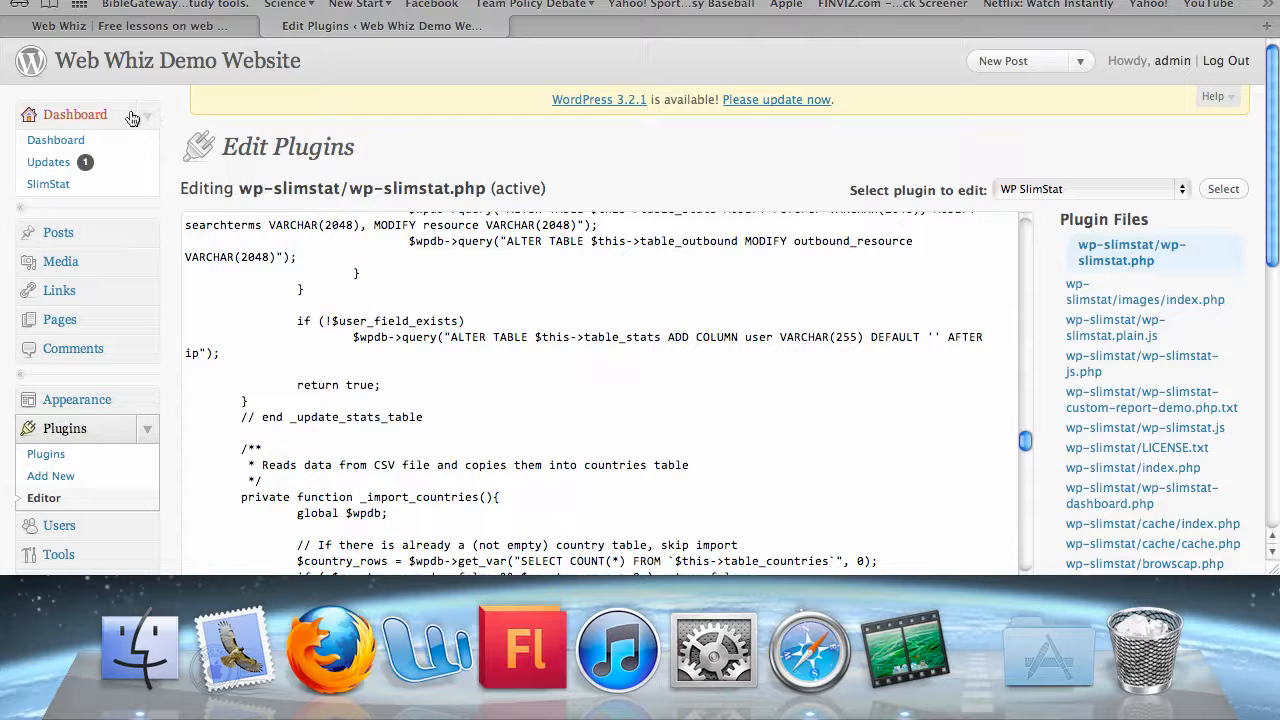
Open Dashboard > SlimStat, browse the overview, then view the Visitors and Traffic Sources reports
click(62, 188)
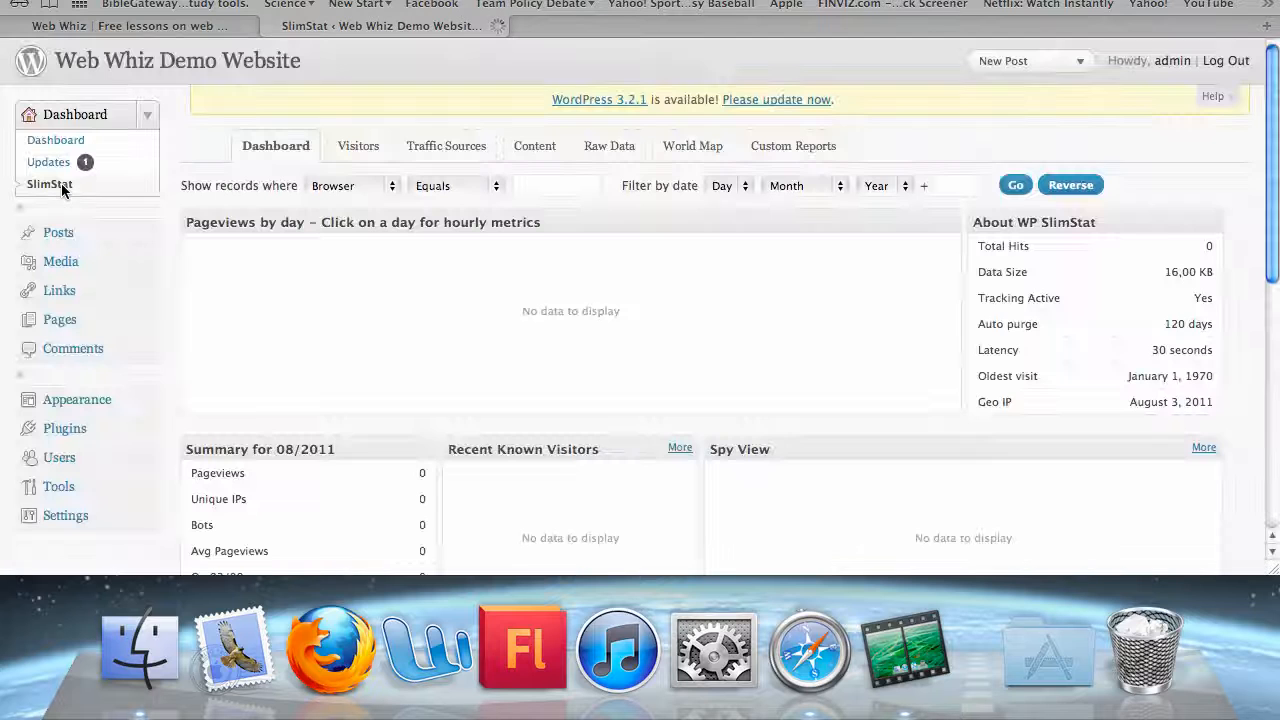
scroll(594, 266, down, 10)
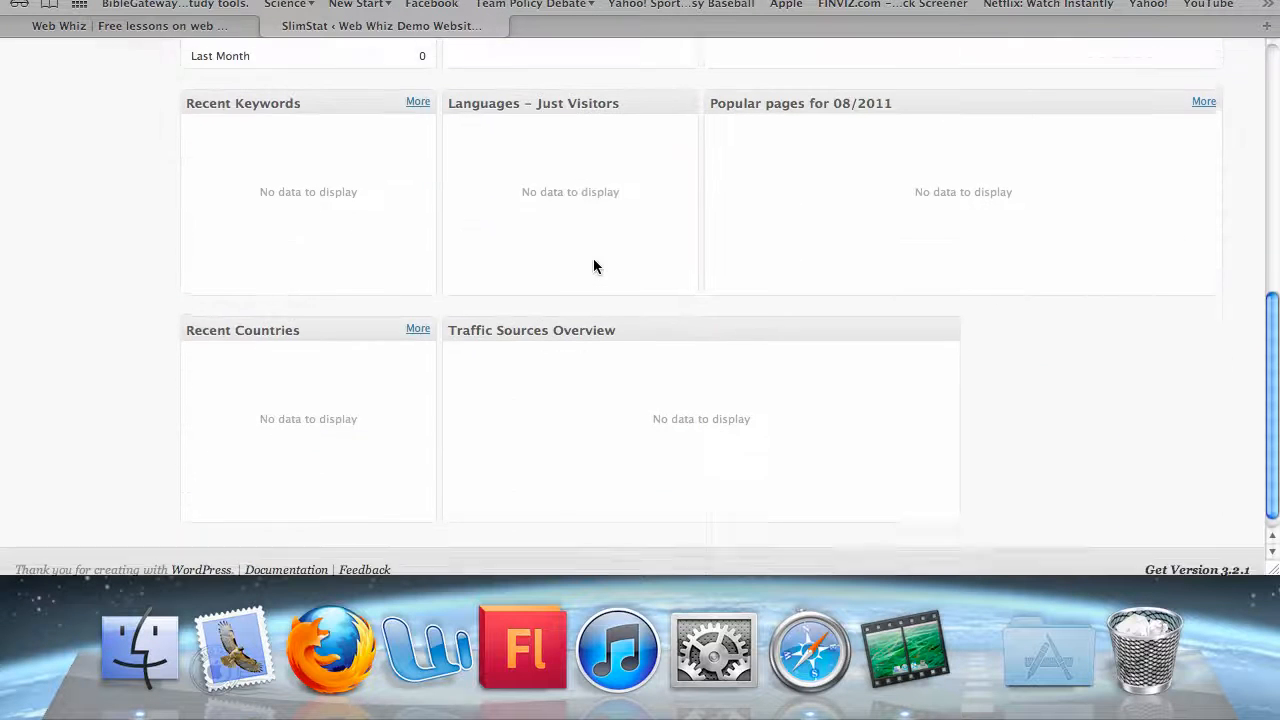
scroll(594, 266, up, 10)
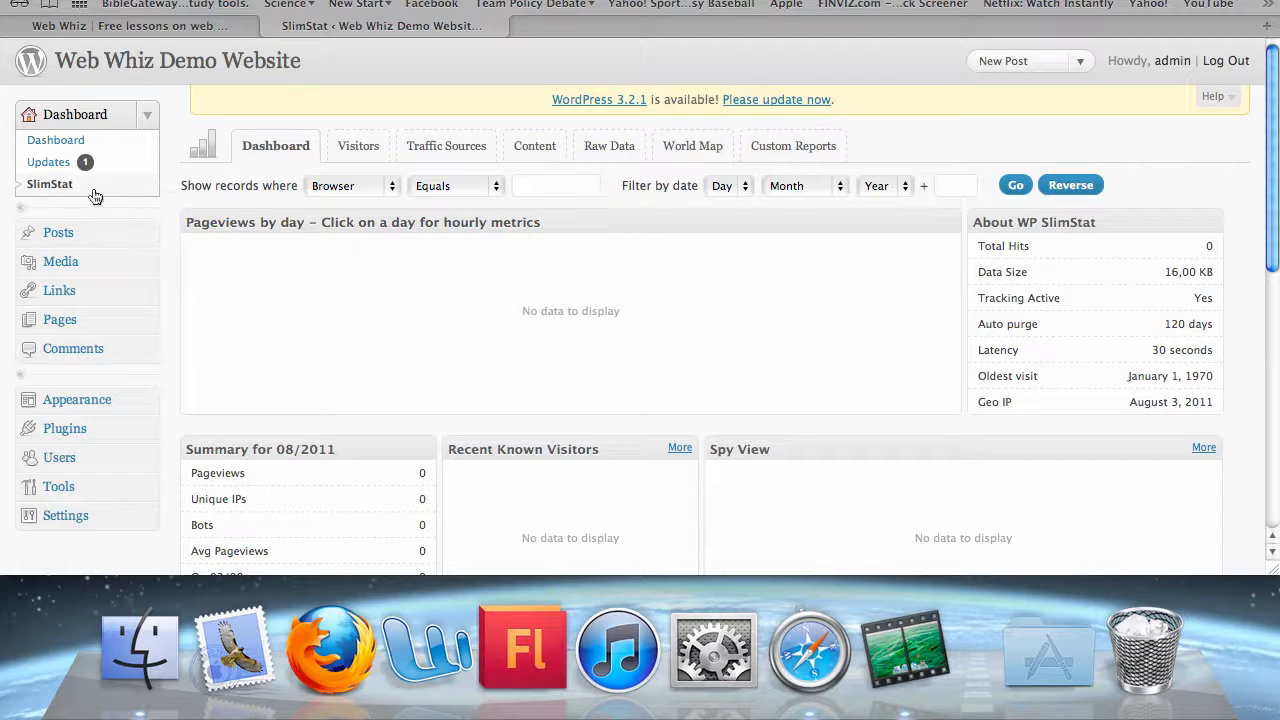
scroll(419, 345, down, 3)
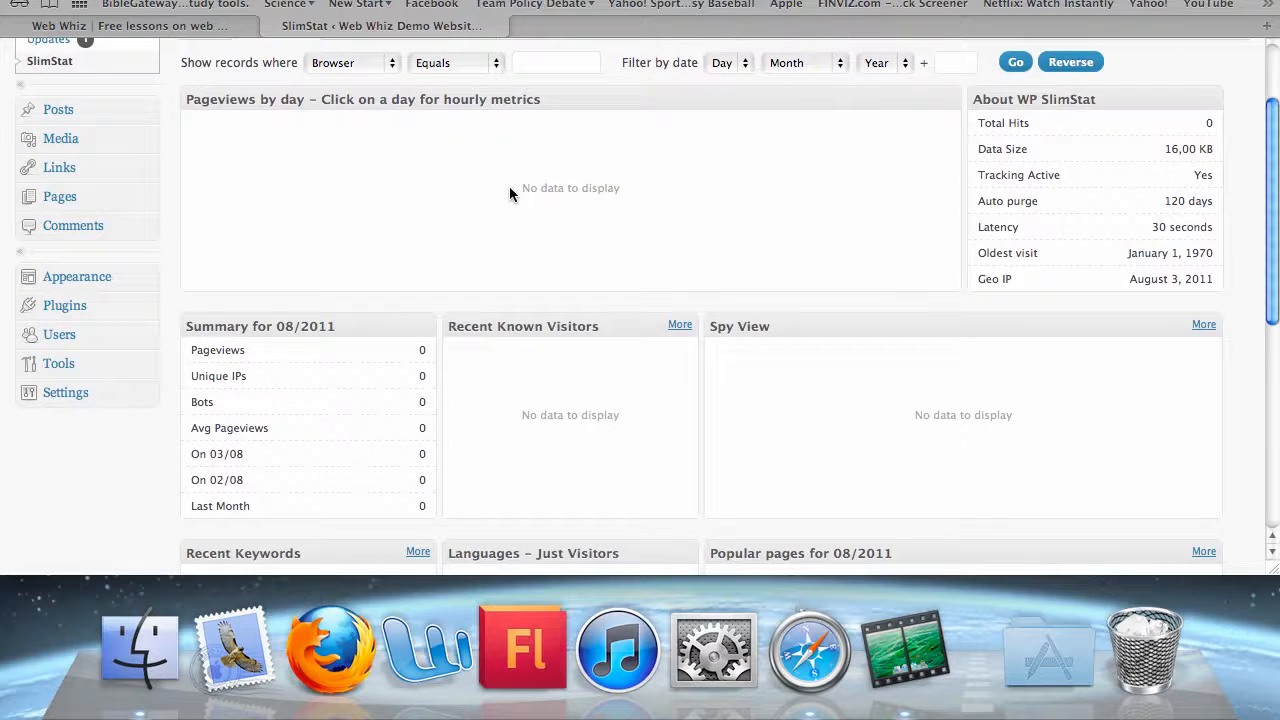
scroll(252, 186, up, 3)
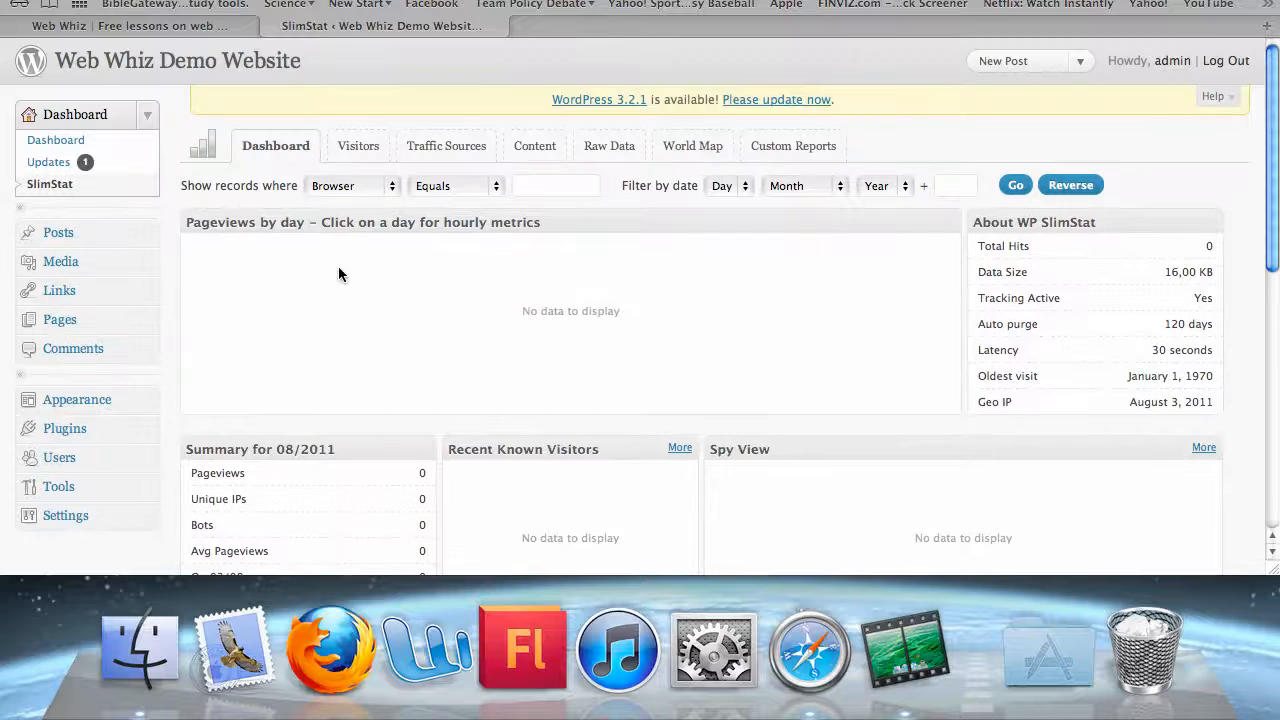
scroll(522, 271, down, 6)
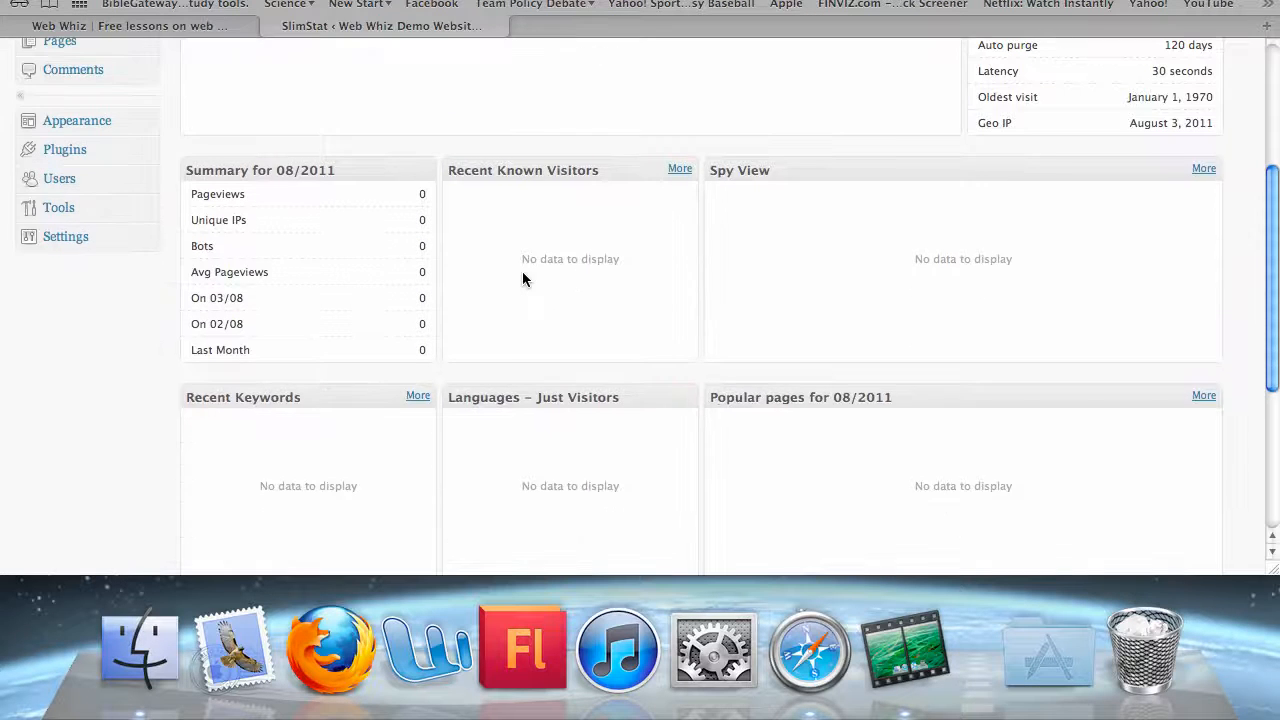
scroll(557, 191, down, 5)
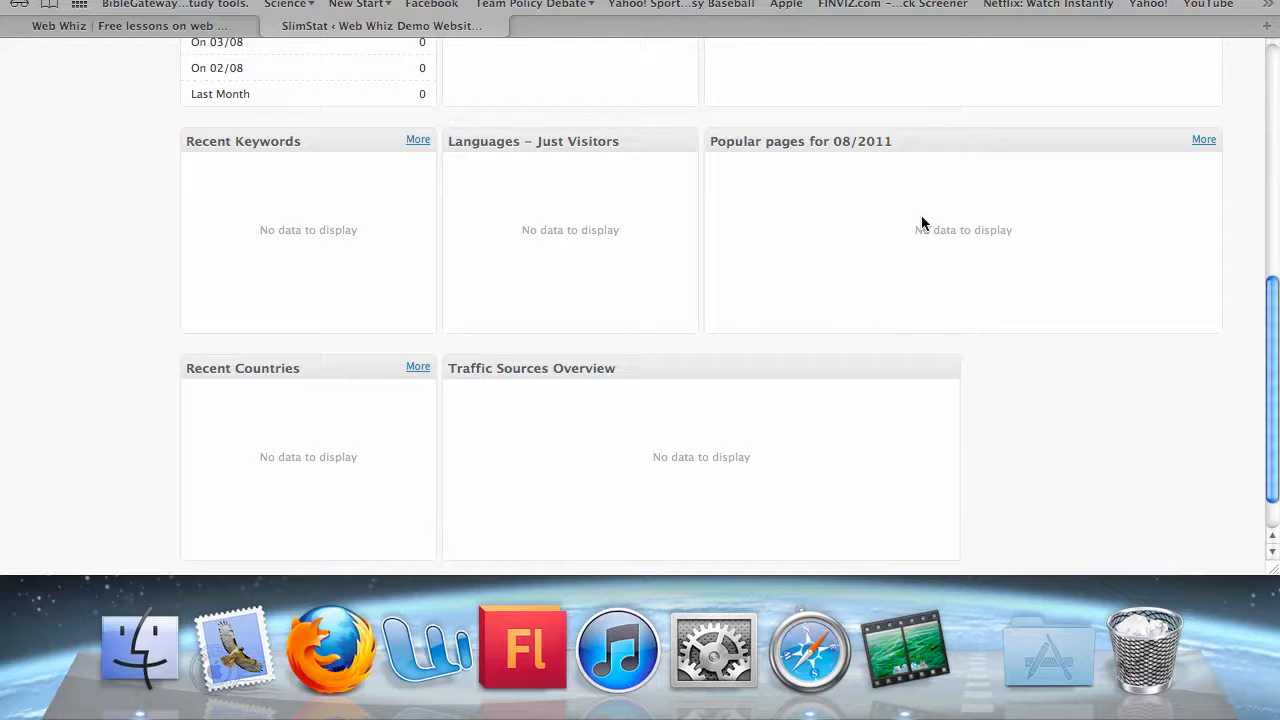
scroll(921, 215, up, 12)
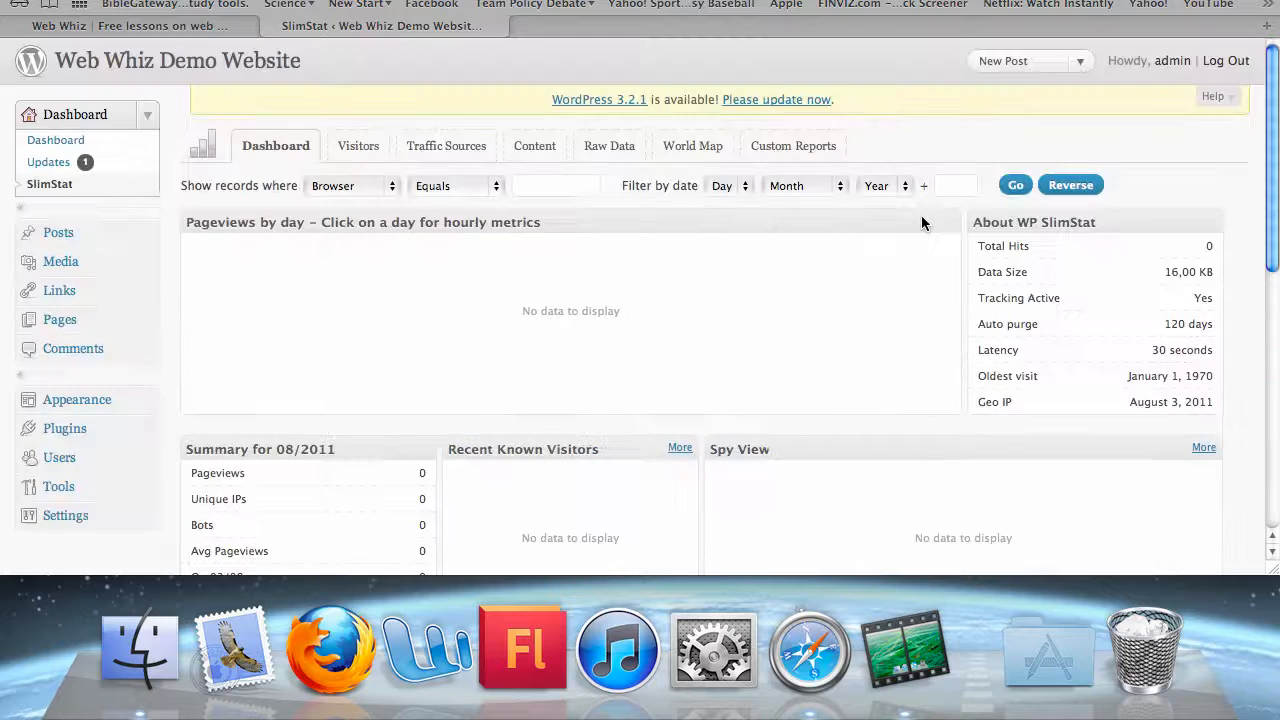
click(354, 146)
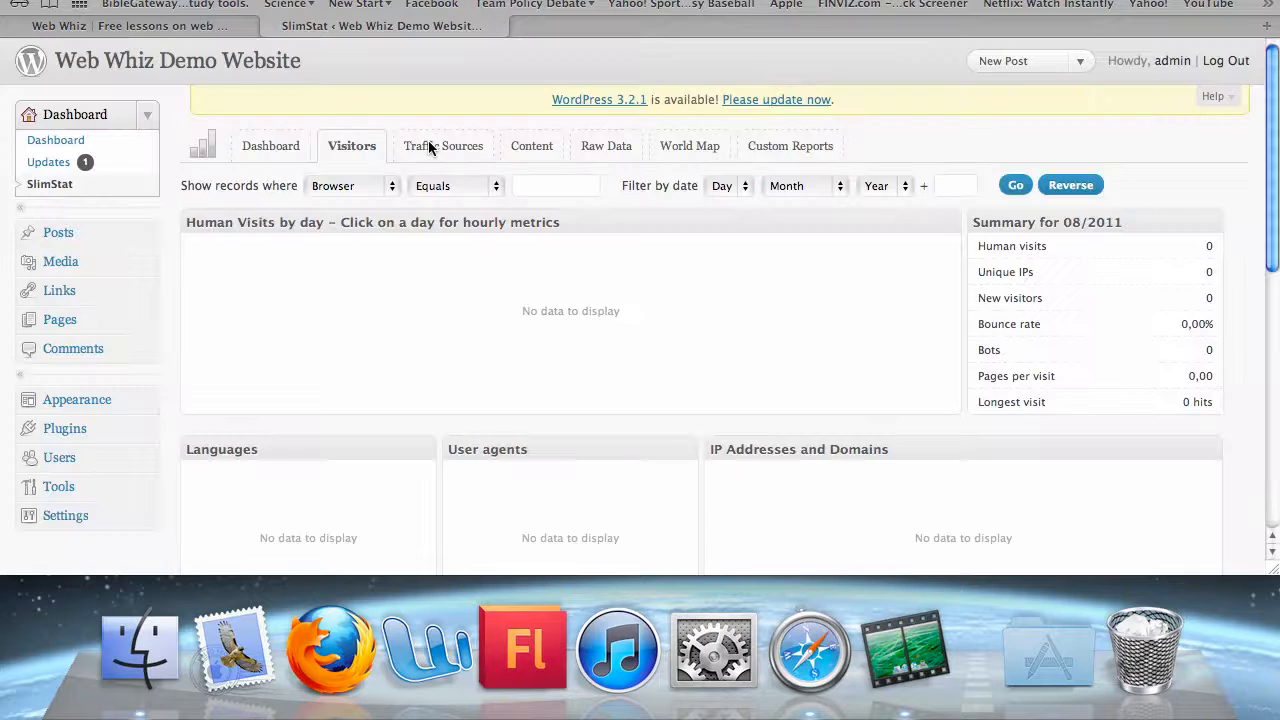
click(429, 148)
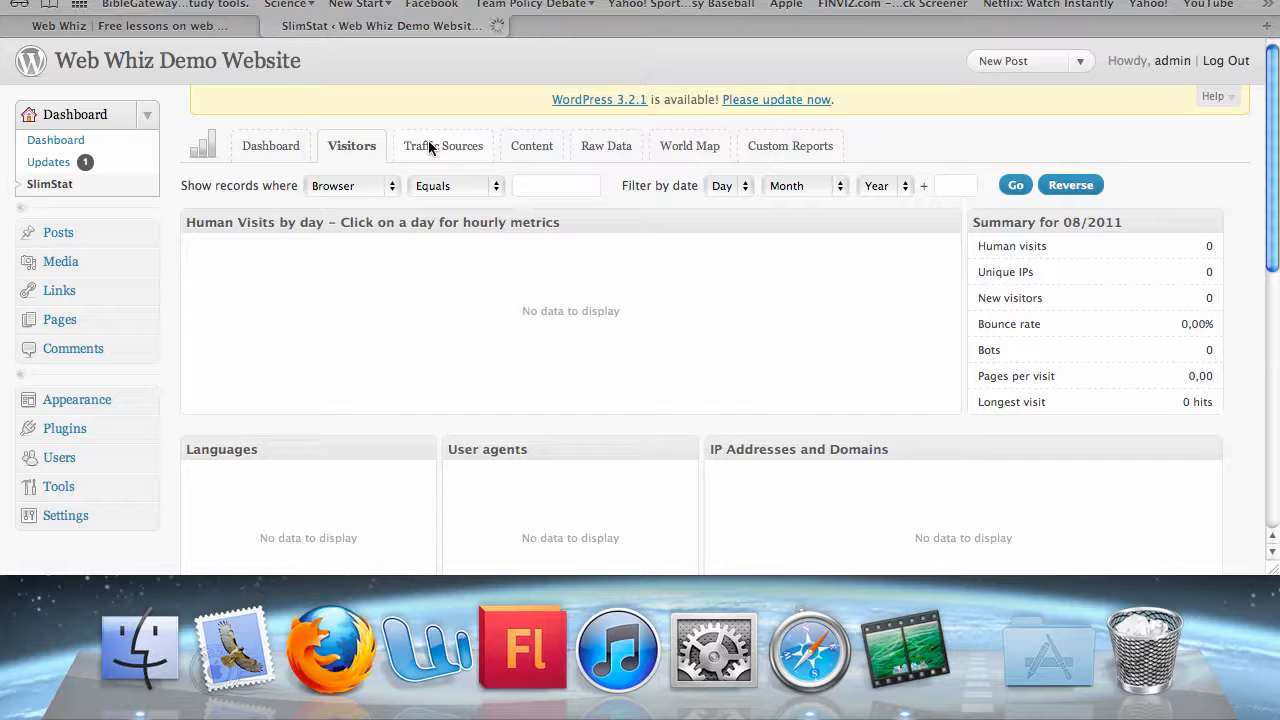